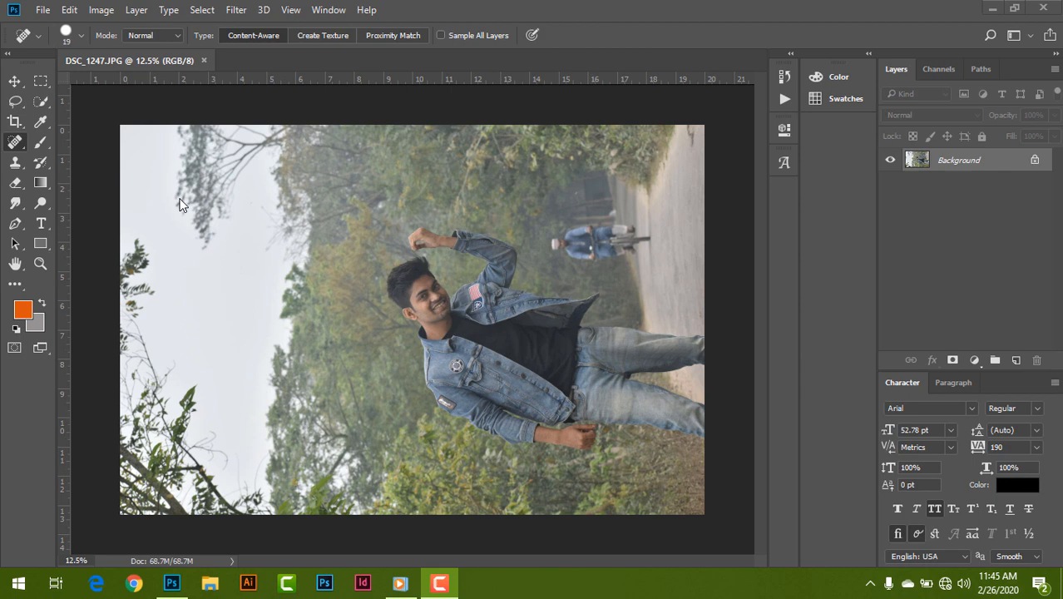
# Unlock the Background layer and rotate the whole image 90° clockwise
pyautogui.click(1034, 160)
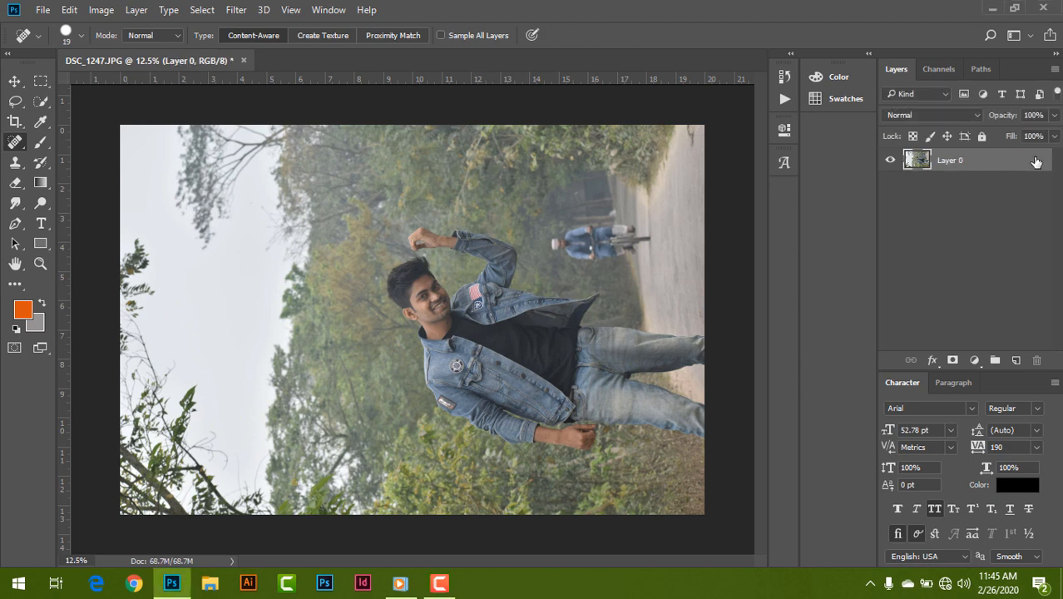
pyautogui.click(101, 9)
pyautogui.moveTo(171, 153)
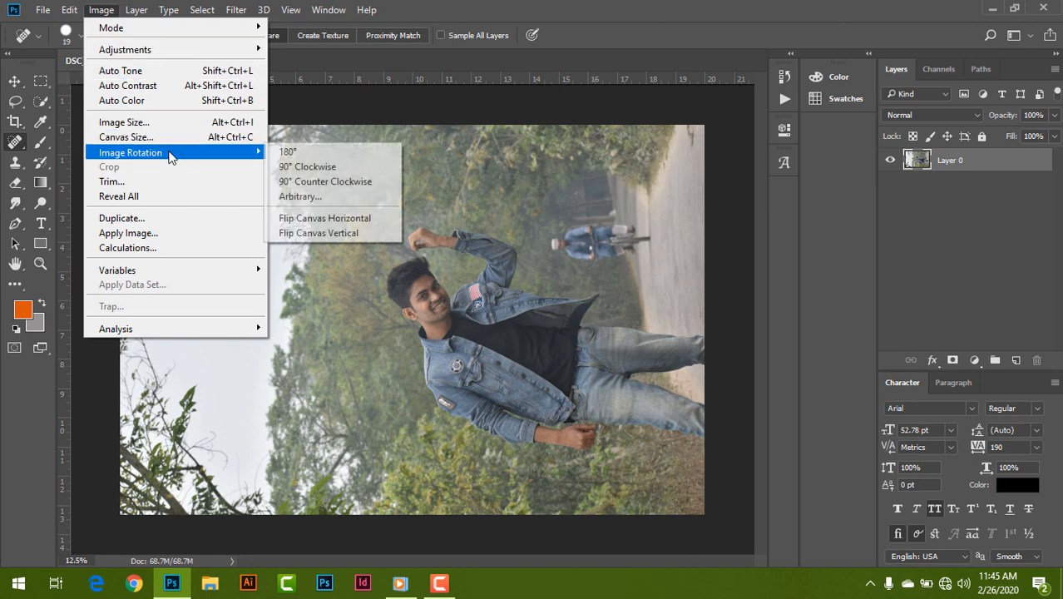
pyautogui.click(324, 166)
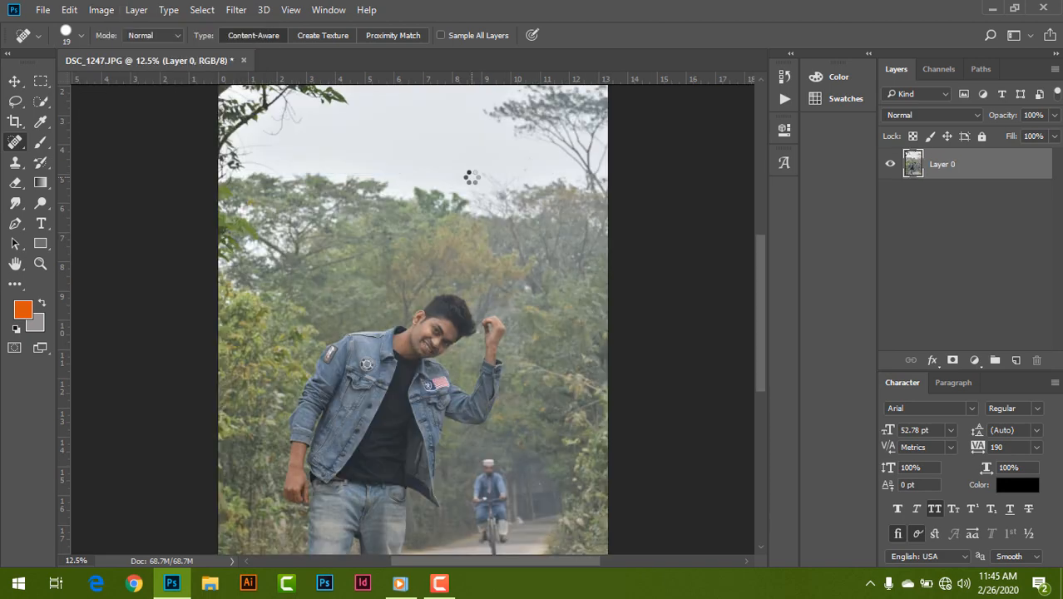
# Apply a Shadows/Highlights adjustment to the photo with Shadows at 35% and Highlights at 0%
pyautogui.hotkey('ctrl', '-')
pyautogui.hotkey('ctrl', '-')
pyautogui.hotkey('ctrl', '+')
pyautogui.hotkey('ctrl', '+')
pyautogui.hotkey('ctrl', '+')
pyautogui.hotkey('ctrl', '+')
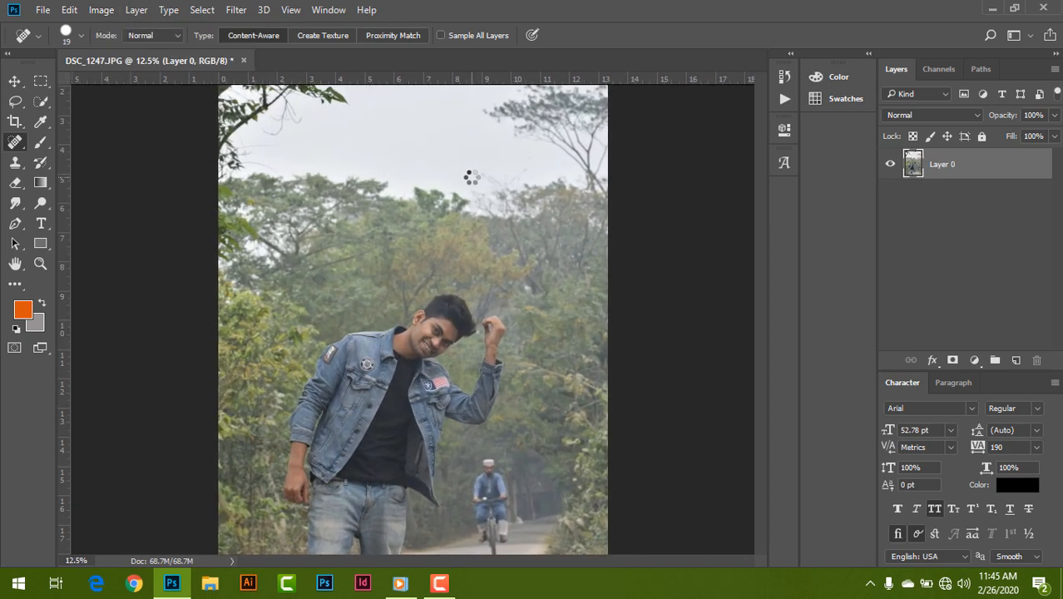
pyautogui.hotkey('ctrl', '-')
pyautogui.hotkey('ctrl', '-')
pyautogui.hotkey('ctrl', '-')
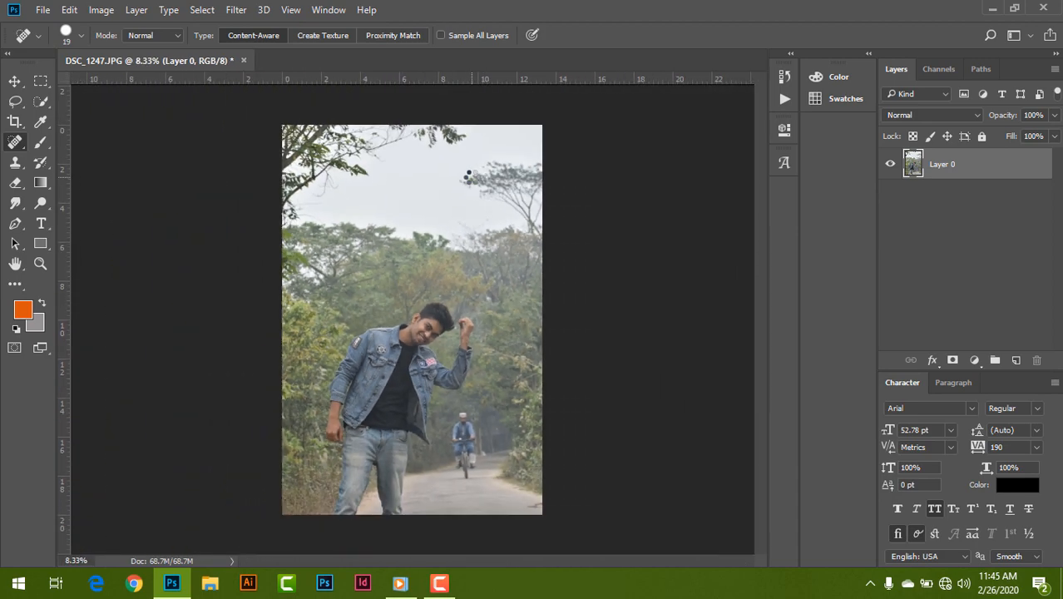
pyautogui.click(101, 10)
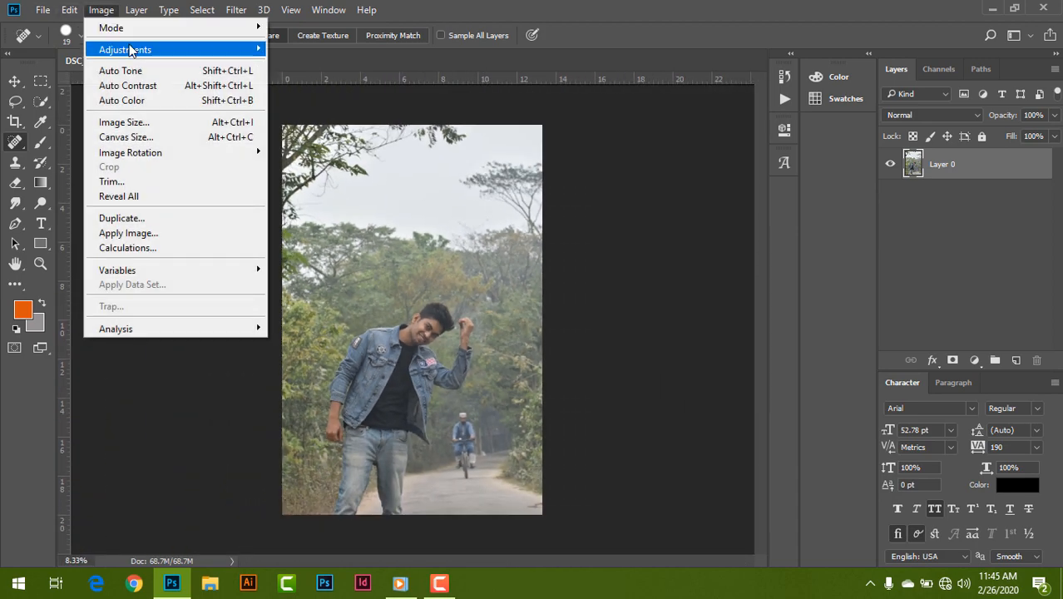
pyautogui.moveTo(133, 49)
pyautogui.click(368, 306)
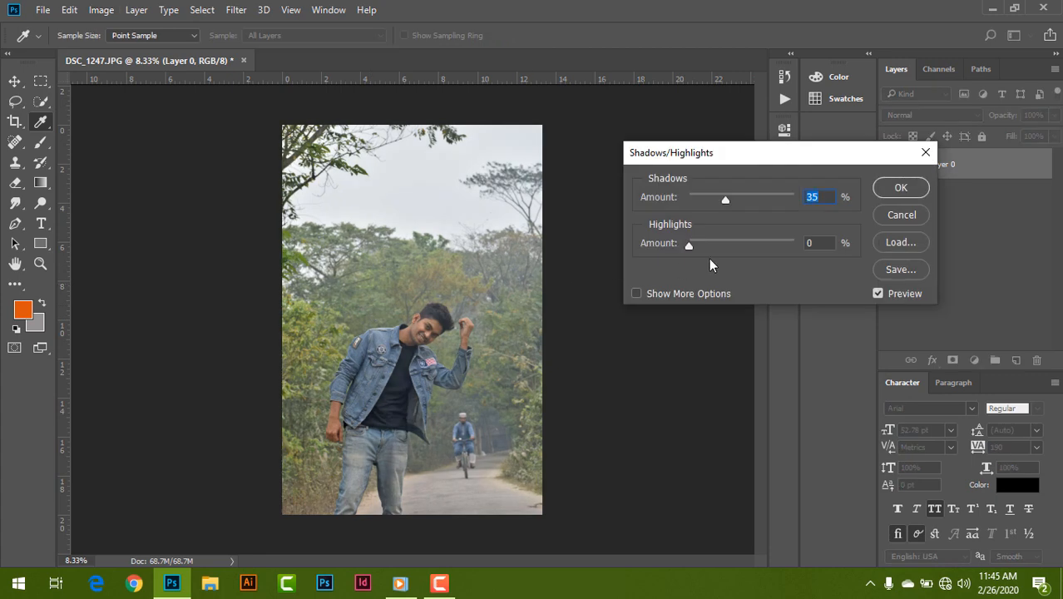
pyautogui.click(901, 187)
pyautogui.press('j')
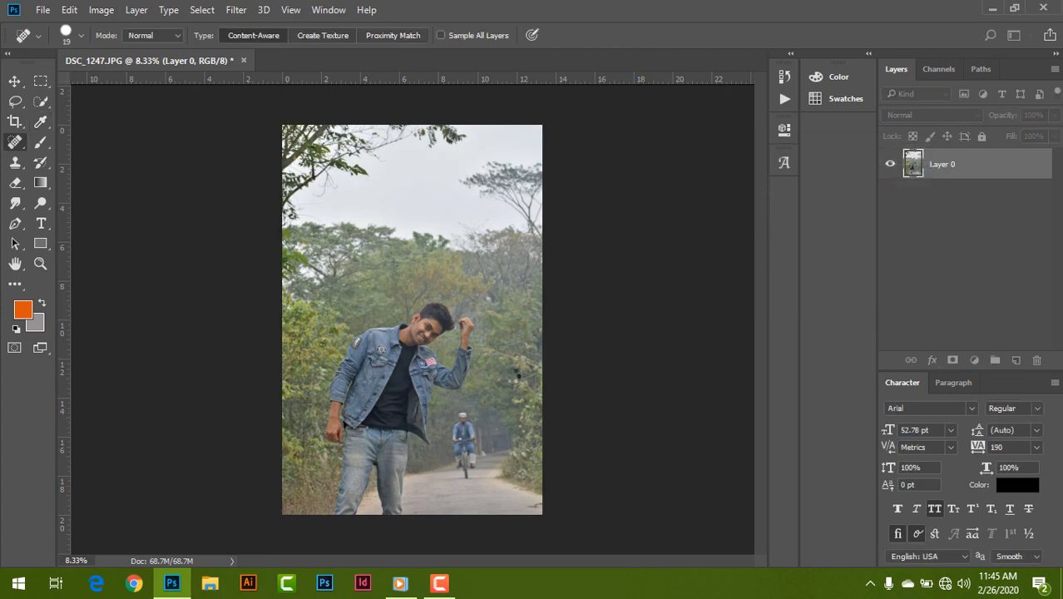
# Remove the cyclist from the road by lassoing him and applying a Content-Aware fill at 100% opacity in Normal mode, and clear the selection
pyautogui.hotkey('ctrl', '+')
pyautogui.hotkey('ctrl', '+')
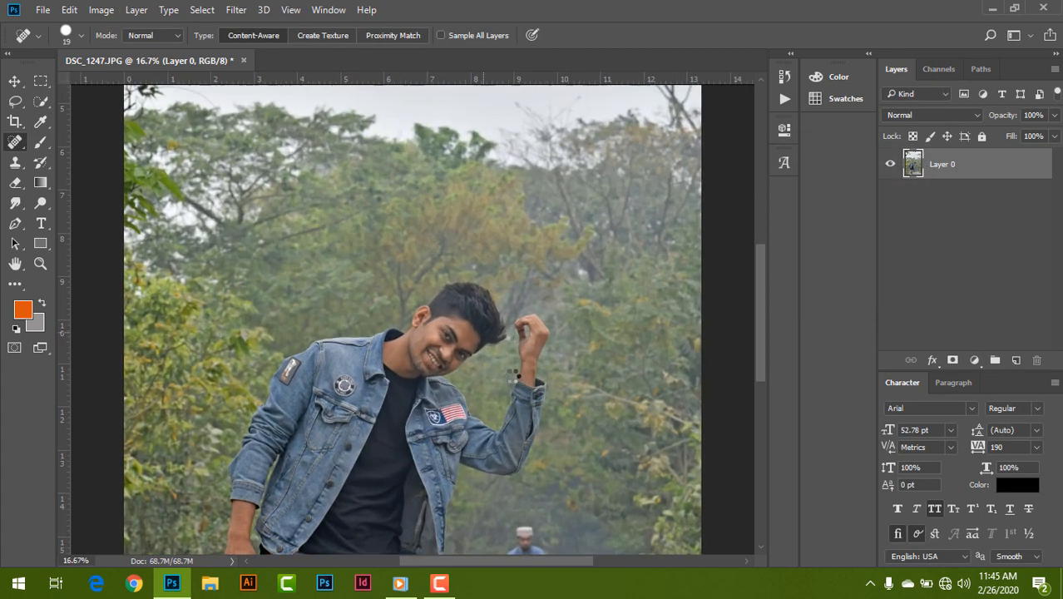
pyautogui.hotkey('ctrl', '+')
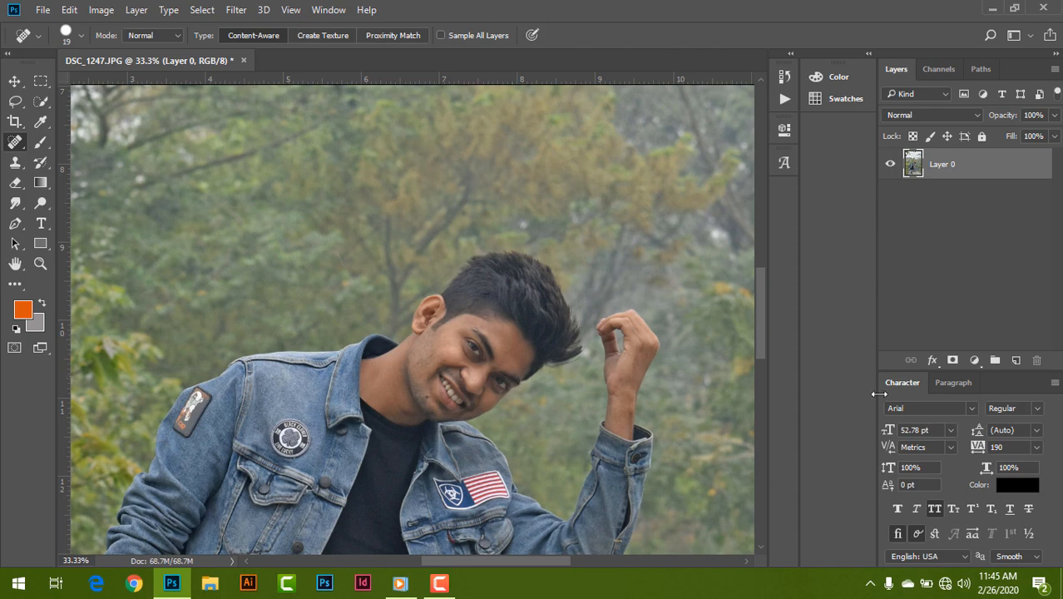
pyautogui.moveTo(764, 300); pyautogui.dragTo(763, 388)
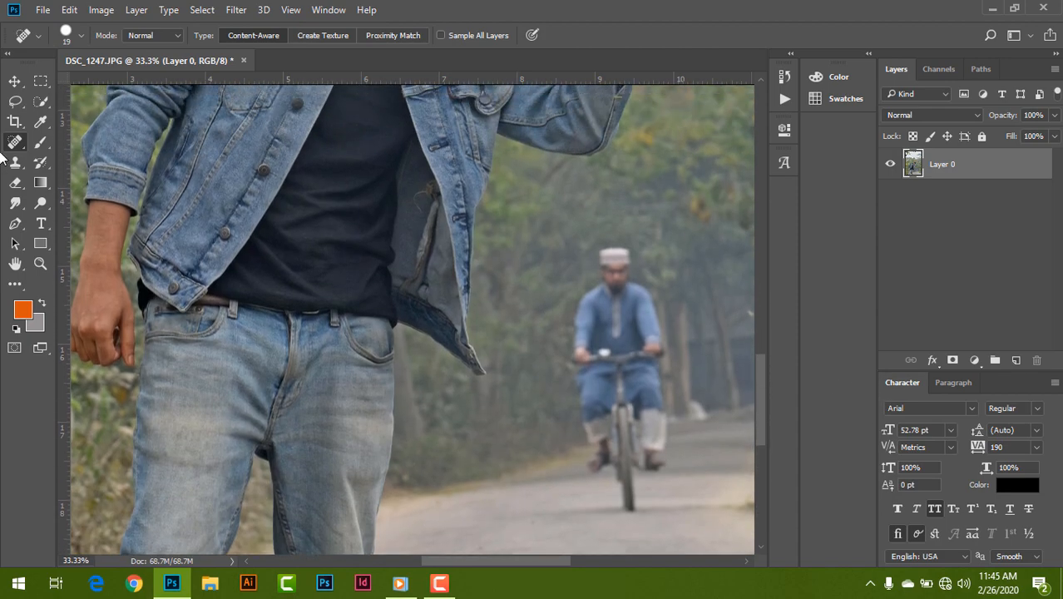
pyautogui.click(13, 103)
pyautogui.moveTo(593, 275)
pyautogui.mouseDown()
pyautogui.moveTo(588, 247)
pyautogui.moveTo(606, 239)
pyautogui.moveTo(642, 258)
pyautogui.moveTo(677, 383)
pyautogui.moveTo(677, 447)
pyautogui.moveTo(656, 518)
pyautogui.moveTo(632, 524)
pyautogui.moveTo(571, 462)
pyautogui.moveTo(564, 314)
pyautogui.moveTo(592, 267)
pyautogui.mouseUp()
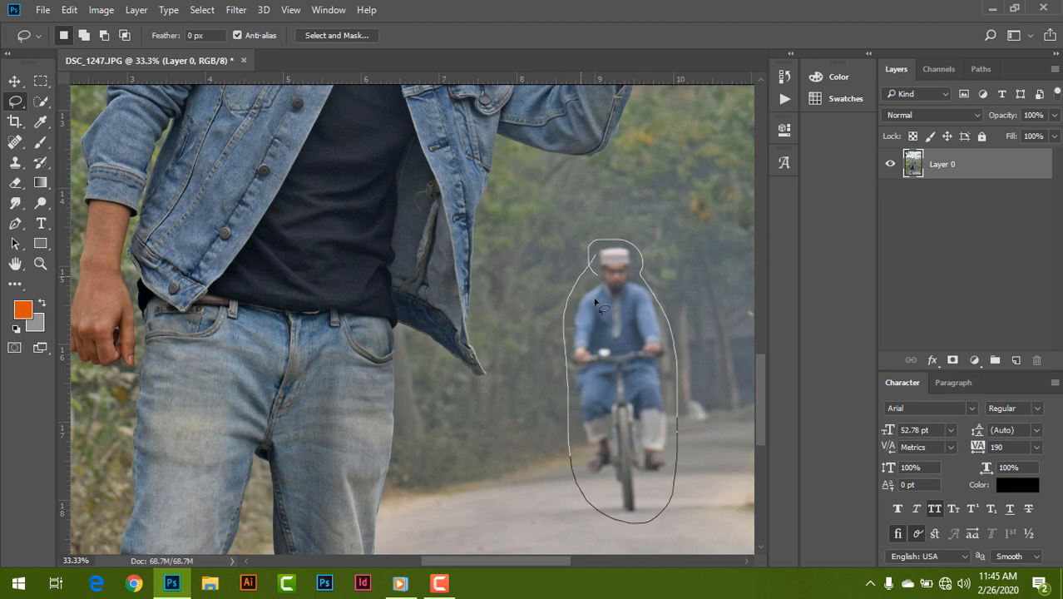
pyautogui.rightClick(608, 346)
pyautogui.click(634, 235)
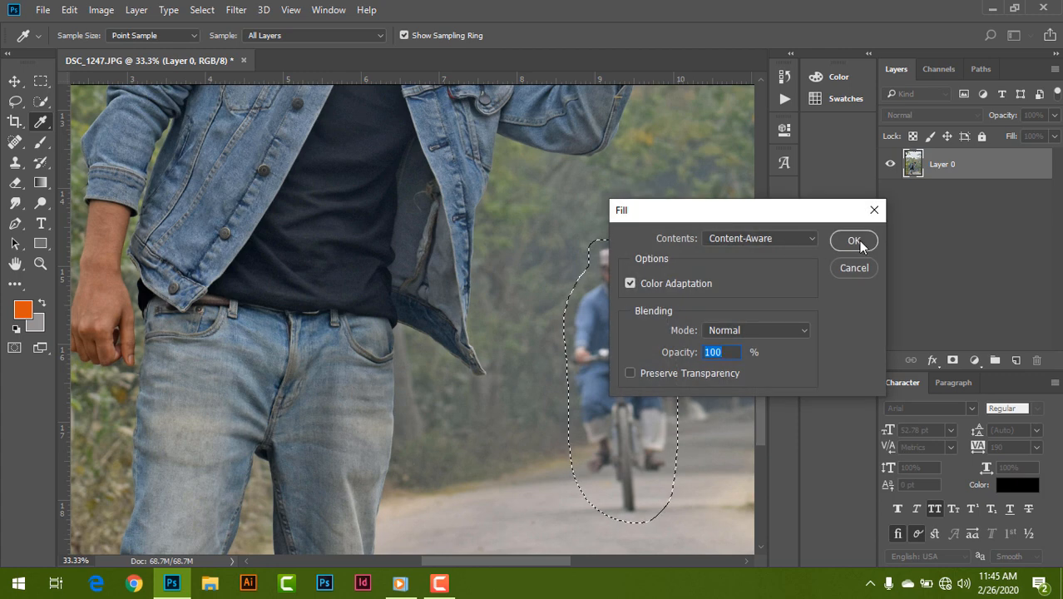
pyautogui.click(762, 238)
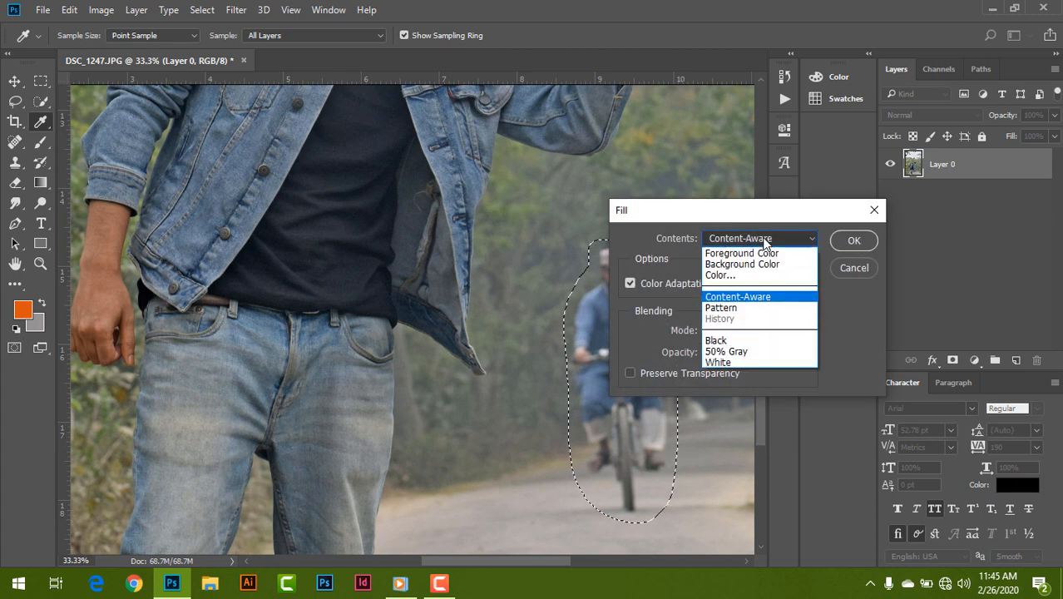
pyautogui.click(738, 297)
pyautogui.click(853, 240)
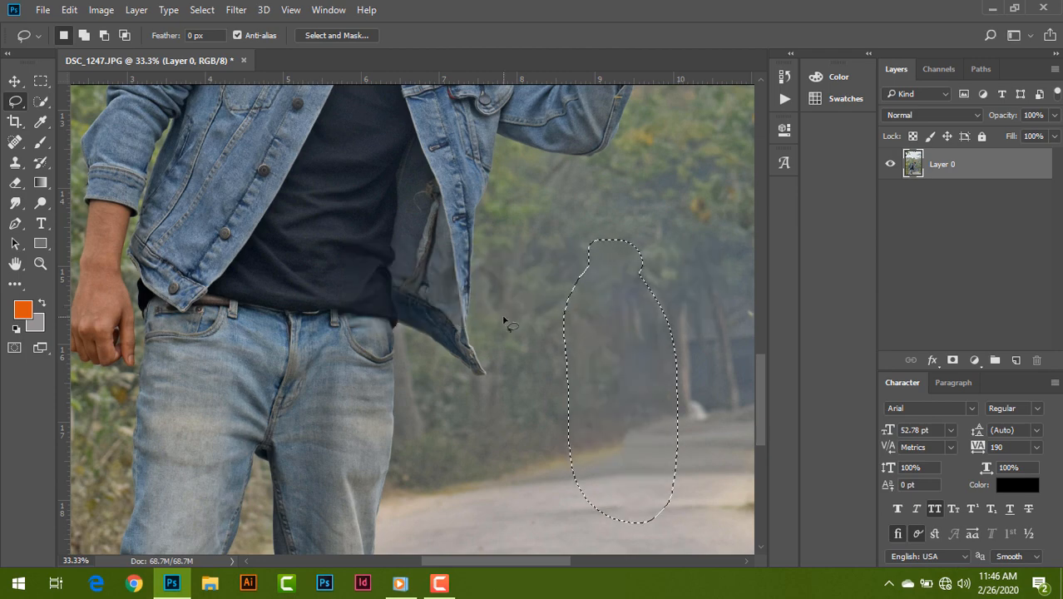
pyautogui.hotkey('ctrl', 'd')
# Crop the photo to a landscape frame at full width, from the trees above the man's head down to his upper thighs
pyautogui.hotkey('ctrl', '-')
pyautogui.hotkey('ctrl', '-')
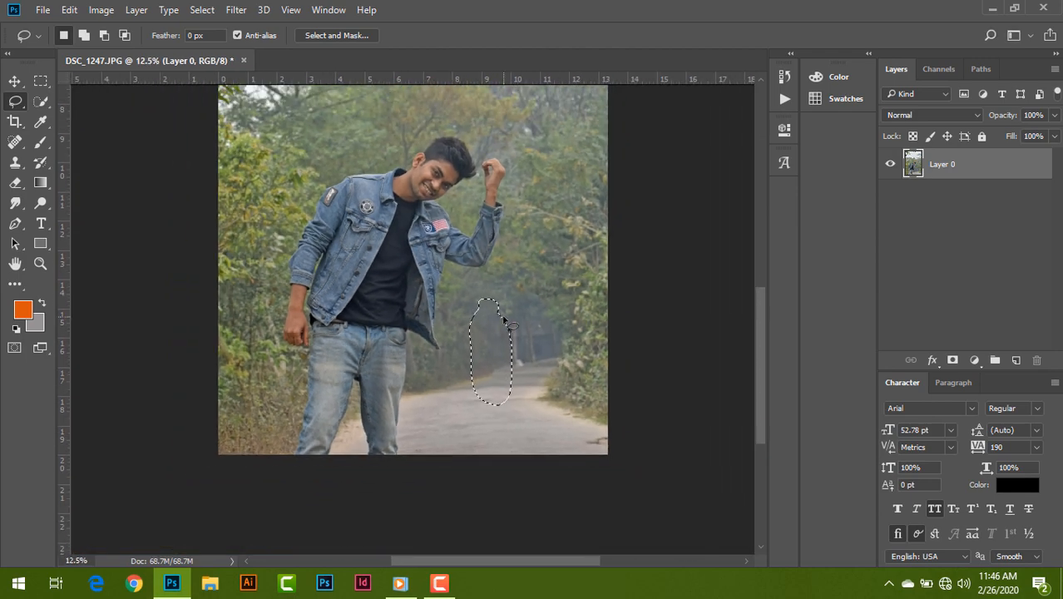
pyautogui.hotkey('ctrl', '-')
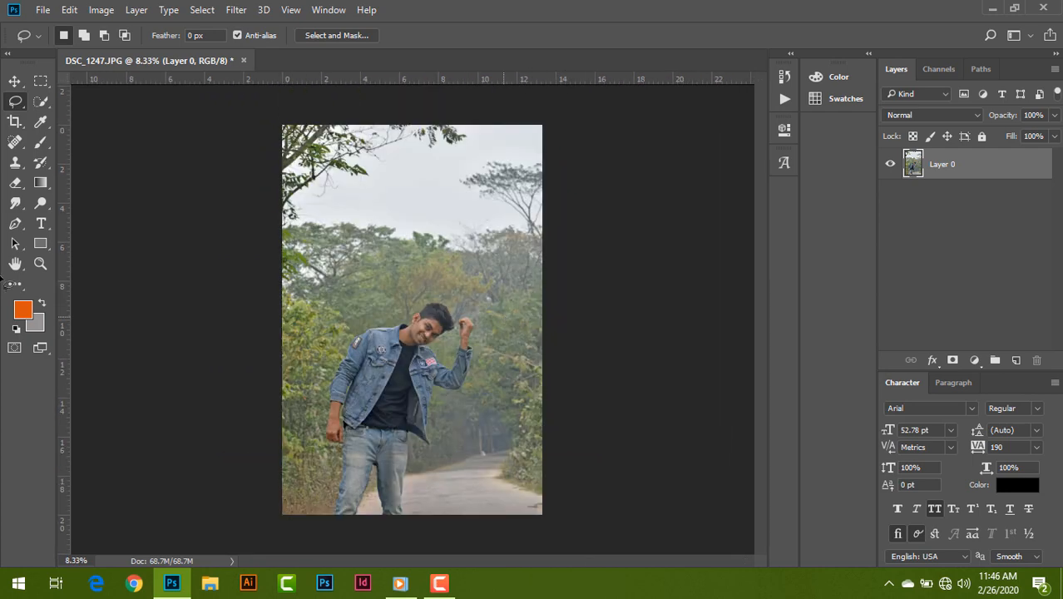
pyautogui.click(15, 121)
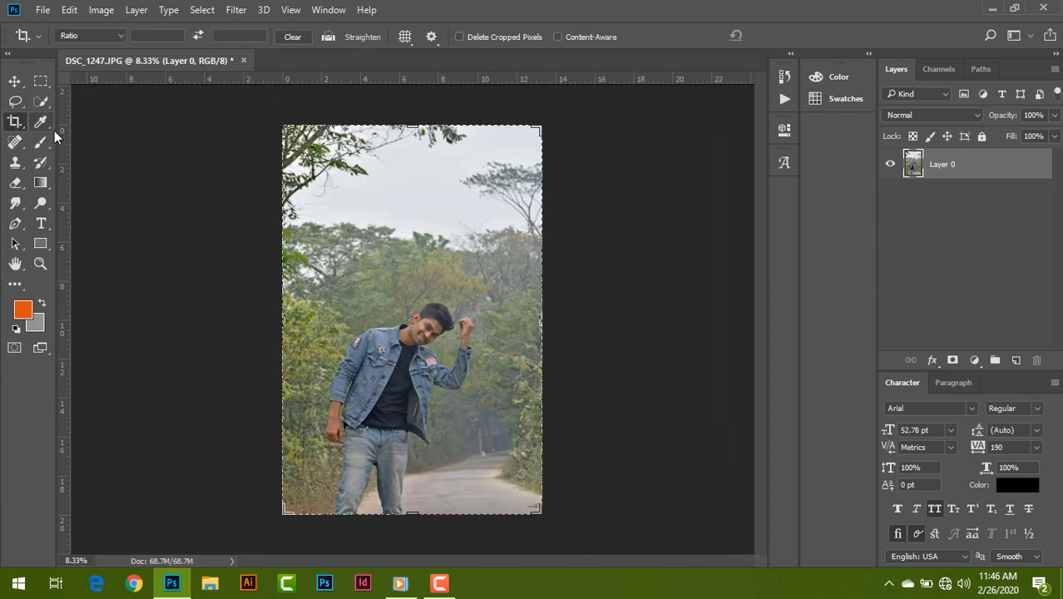
pyautogui.moveTo(289, 138); pyautogui.dragTo(276, 190)
pyautogui.moveTo(533, 443); pyautogui.dragTo(536, 409)
pyautogui.moveTo(533, 326); pyautogui.dragTo(542, 326)
pyautogui.moveTo(409, 225); pyautogui.dragTo(423, 213)
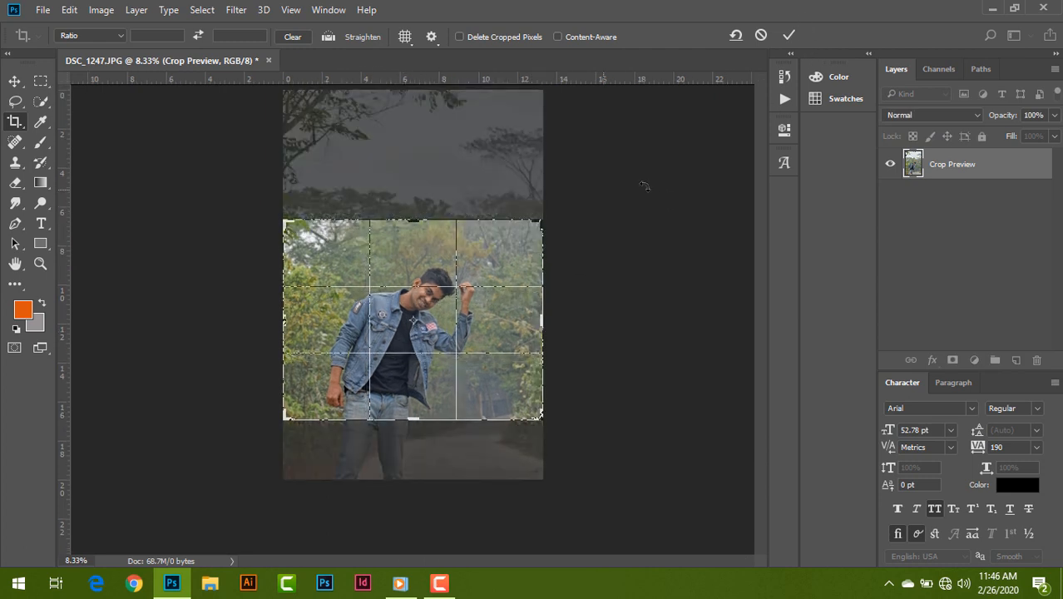
pyautogui.click(787, 35)
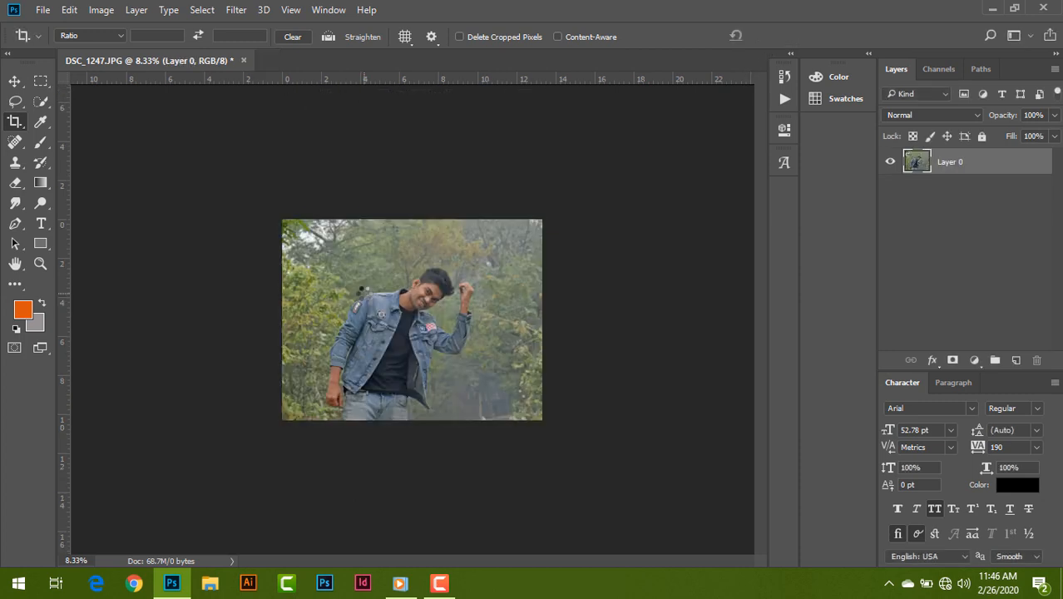
# Tighten the crop by trimming narrow strips off the top and bottom of the photo at full width
pyautogui.hotkey('ctrl', '+')
pyautogui.hotkey('ctrl', '+')
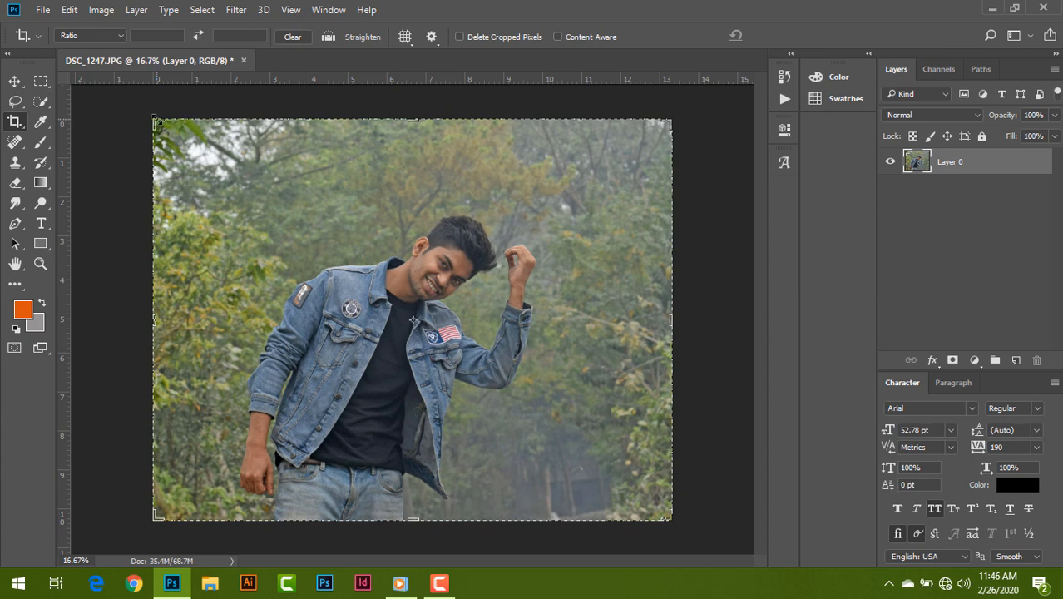
pyautogui.moveTo(158, 123); pyautogui.dragTo(157, 133)
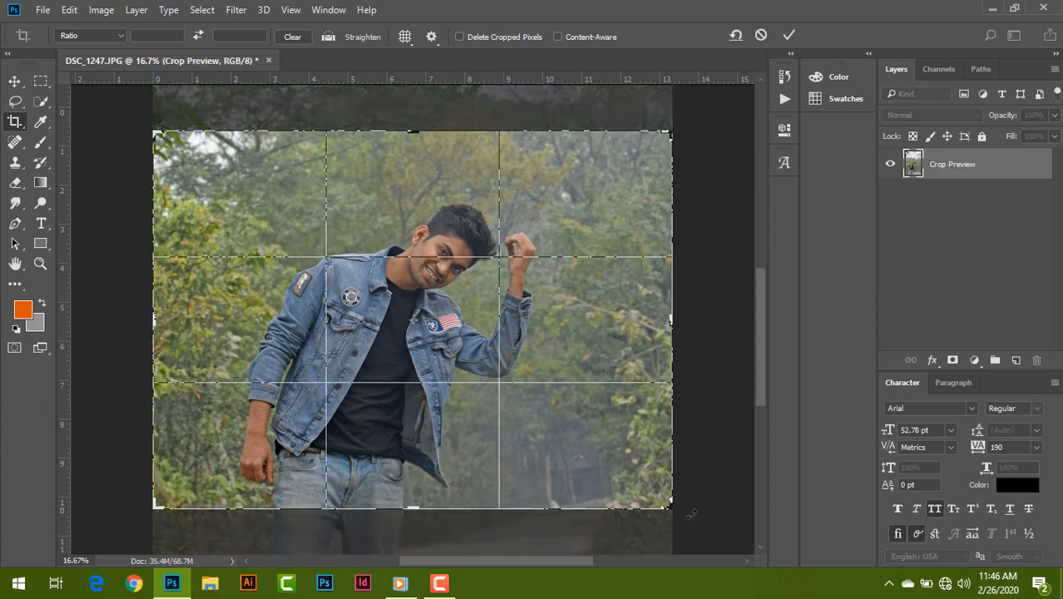
pyautogui.moveTo(673, 126); pyautogui.dragTo(672, 134)
pyautogui.click(788, 36)
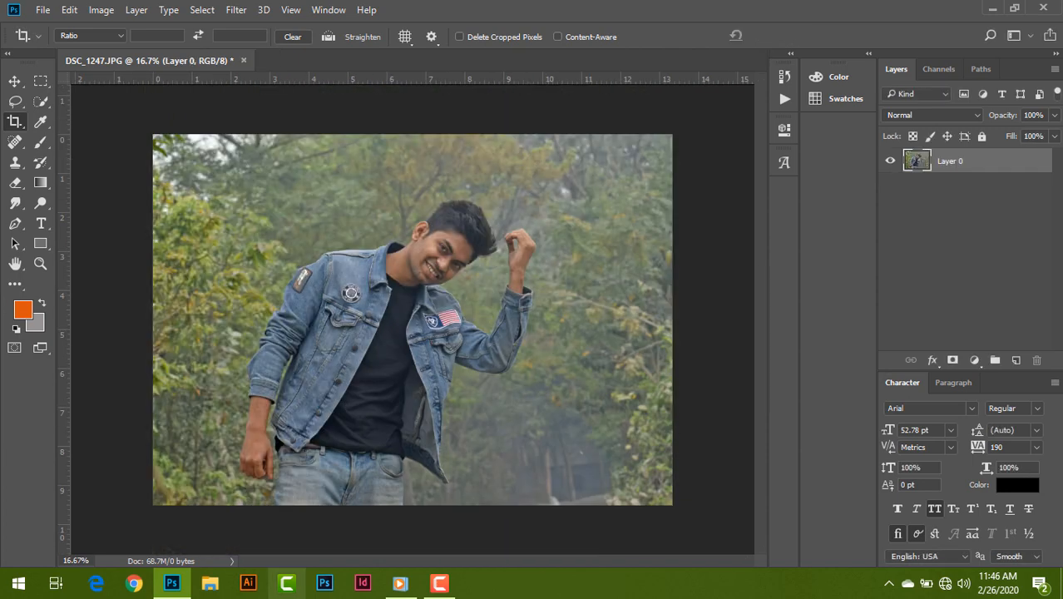
# Open the Camera Raw Filter and set Contrast to +28, Highlights to -100, Shadows to +69, Whites to -100 and Blacks to -60
pyautogui.click(14, 80)
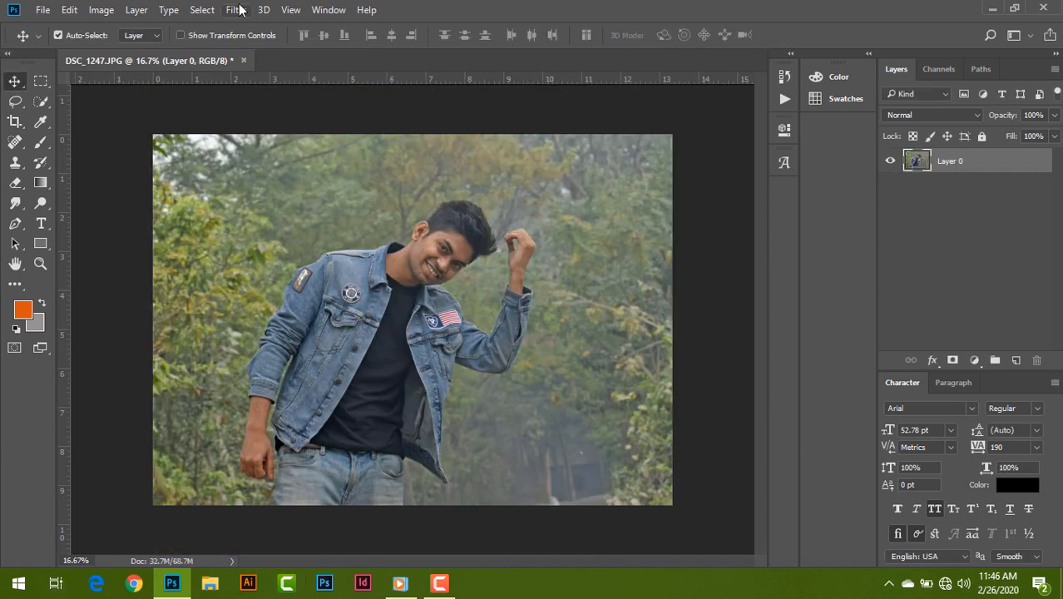
pyautogui.click(237, 10)
pyautogui.click(275, 100)
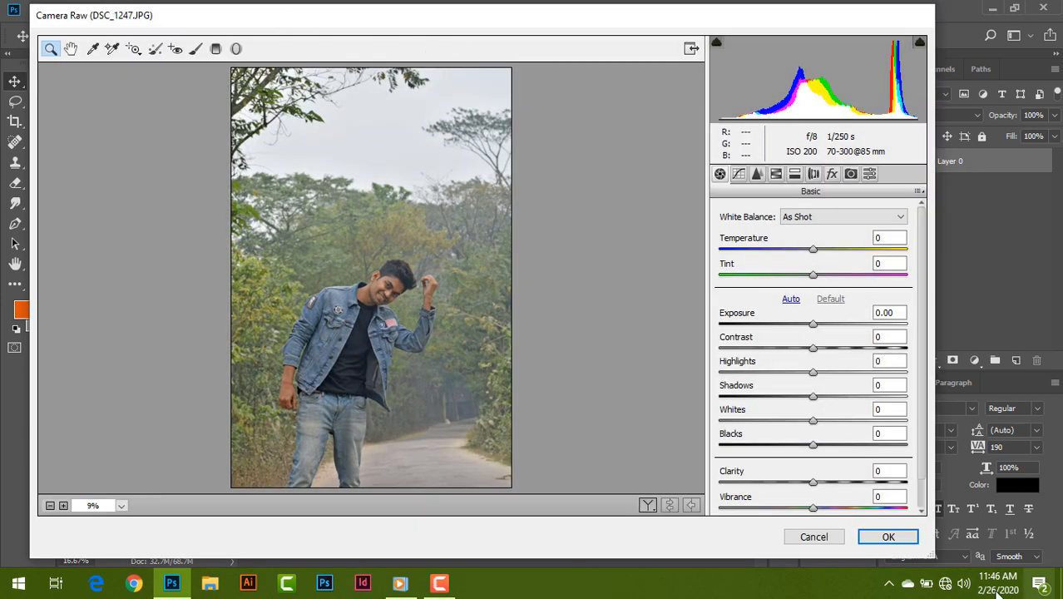
pyautogui.moveTo(818, 354); pyautogui.dragTo(842, 356)
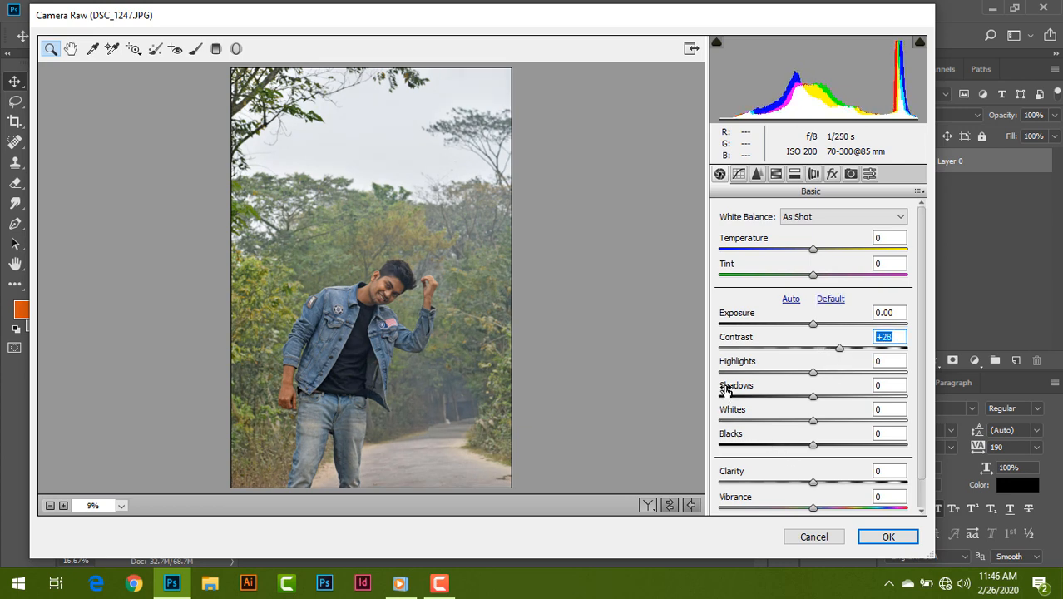
pyautogui.moveTo(723, 373); pyautogui.dragTo(695, 374)
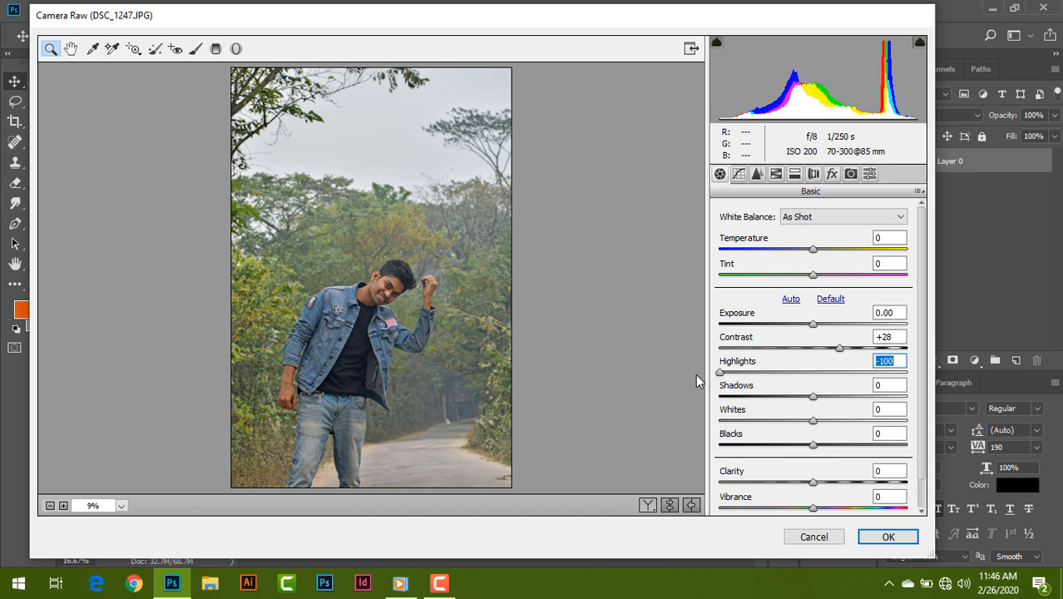
pyautogui.moveTo(865, 396)
pyautogui.mouseDown()
pyautogui.moveTo(850, 399)
pyautogui.moveTo(880, 399)
pyautogui.mouseUp()
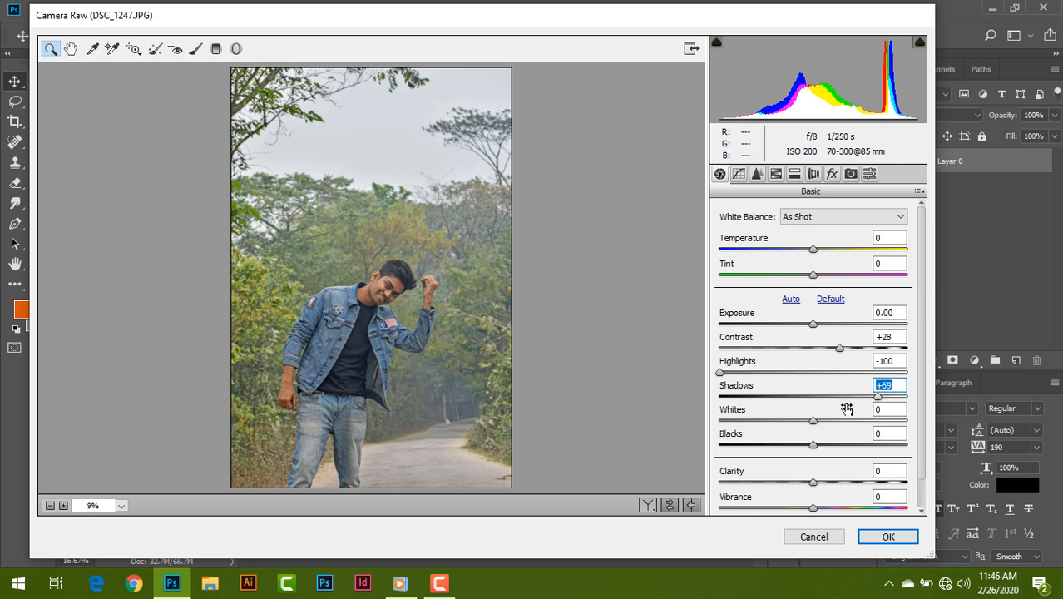
pyautogui.moveTo(812, 420); pyautogui.dragTo(697, 417)
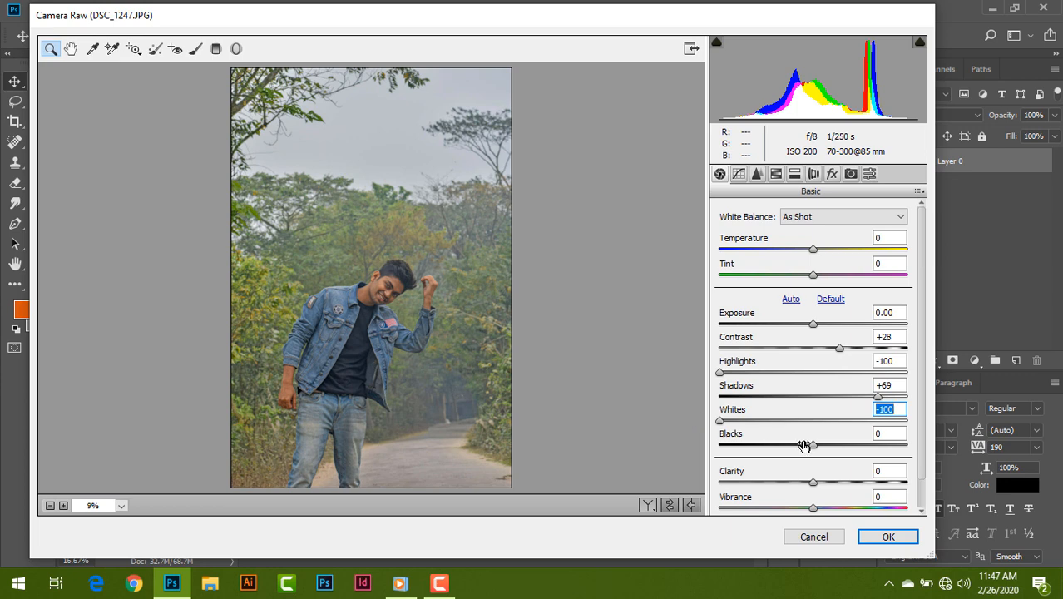
pyautogui.moveTo(815, 448); pyautogui.dragTo(760, 449)
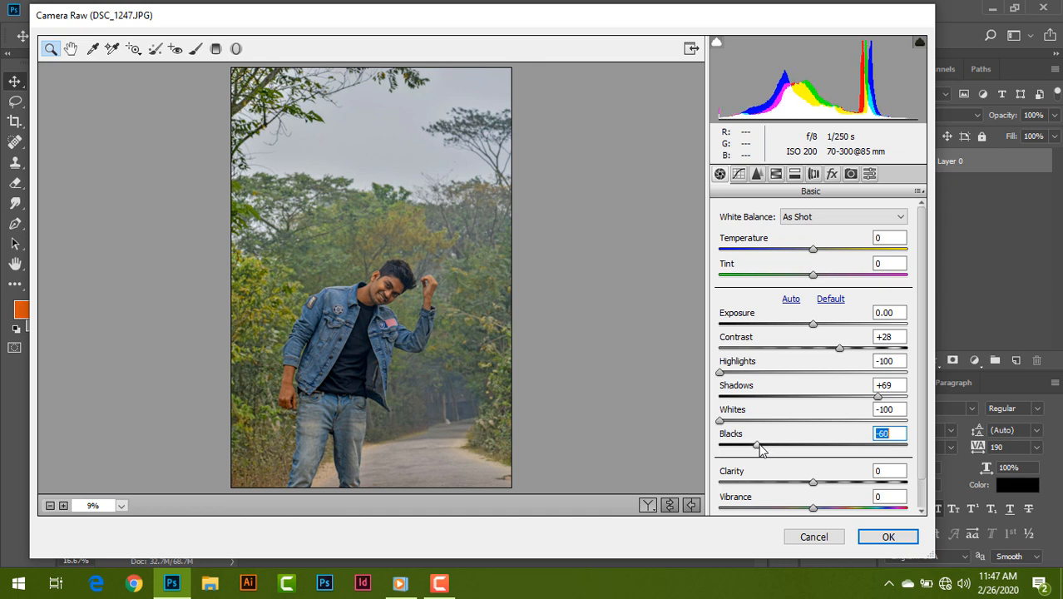
# Raise the Clarity of the photo to about +64 in the Basic adjustments
pyautogui.scroll(-1, 803, 414)
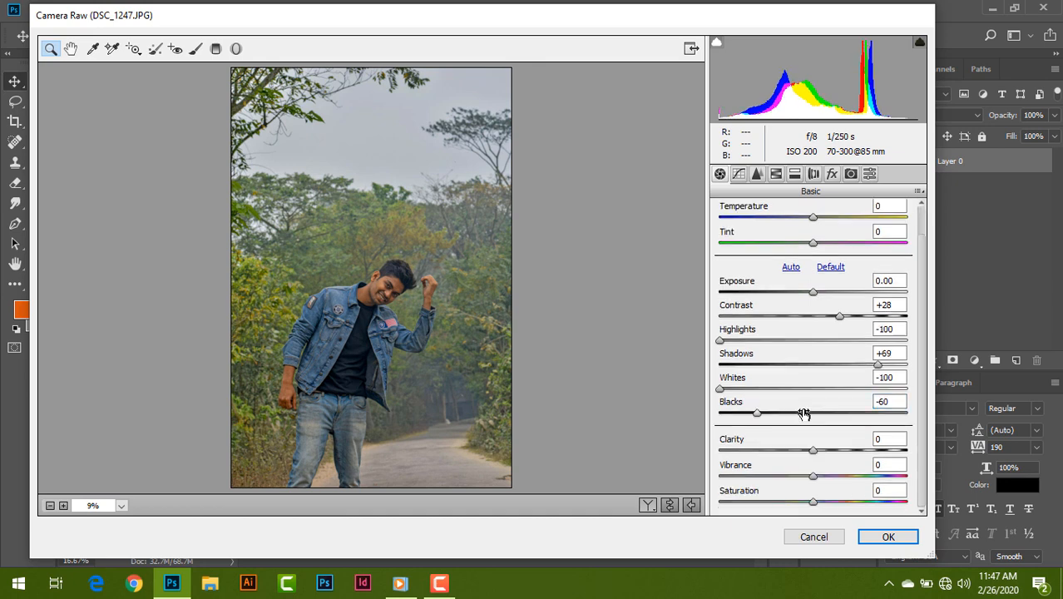
pyautogui.click(827, 453)
pyautogui.moveTo(829, 451); pyautogui.dragTo(876, 454)
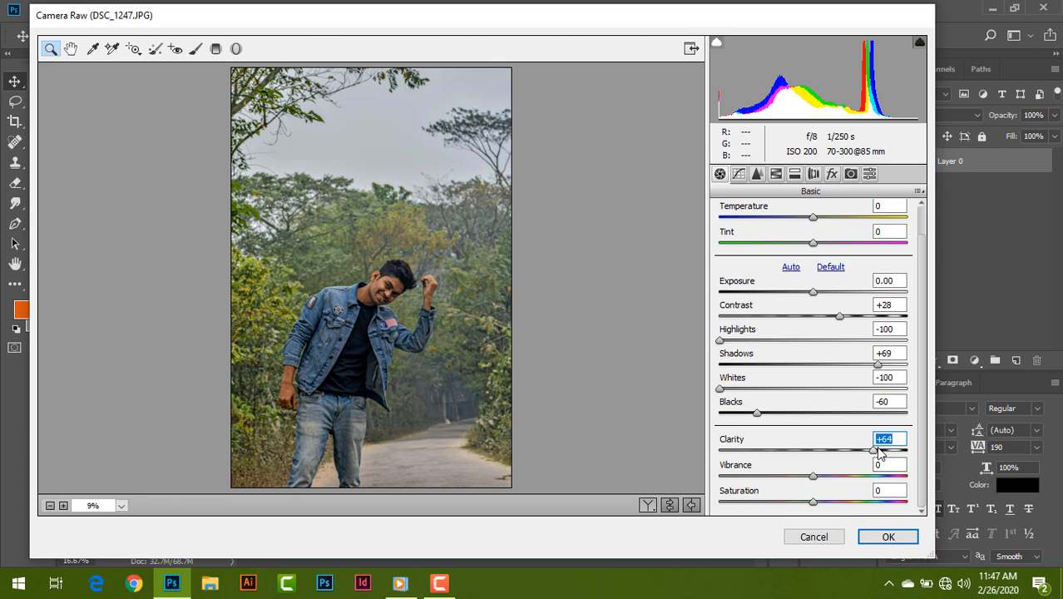
pyautogui.moveTo(880, 452); pyautogui.dragTo(884, 453)
# Set the HSL luminance of Oranges to +23 and of Yellows to +21
pyautogui.click(777, 174)
pyautogui.click(811, 236)
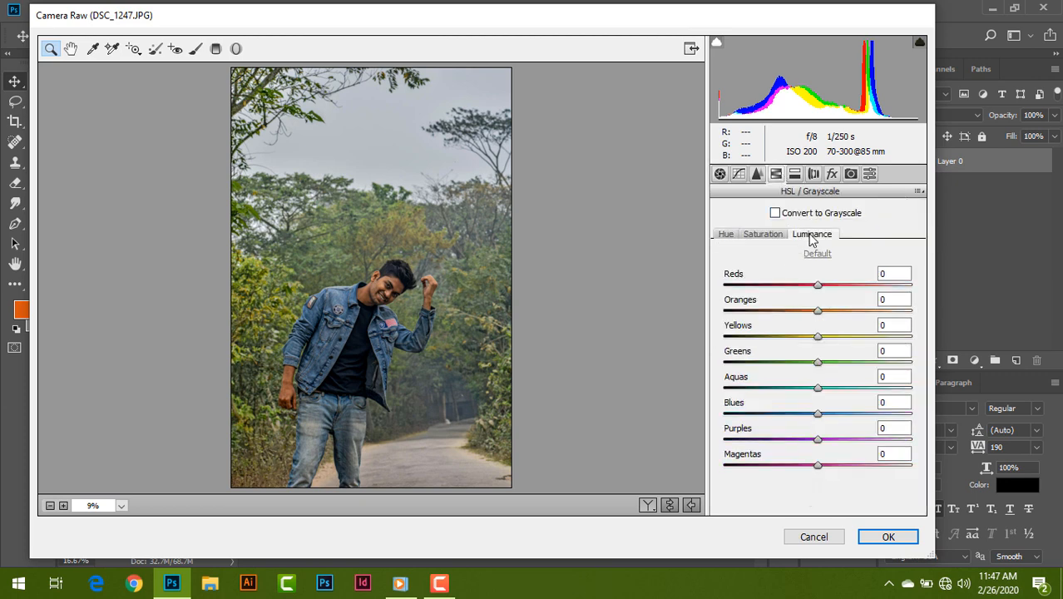
pyautogui.click(839, 311)
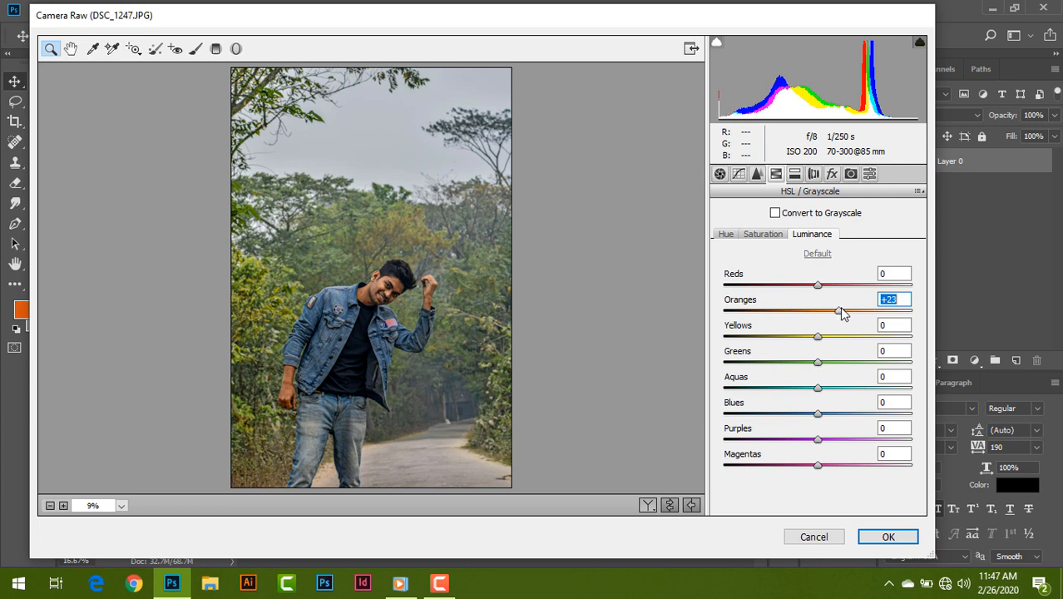
pyautogui.moveTo(840, 311); pyautogui.dragTo(841, 312)
pyautogui.click(842, 337)
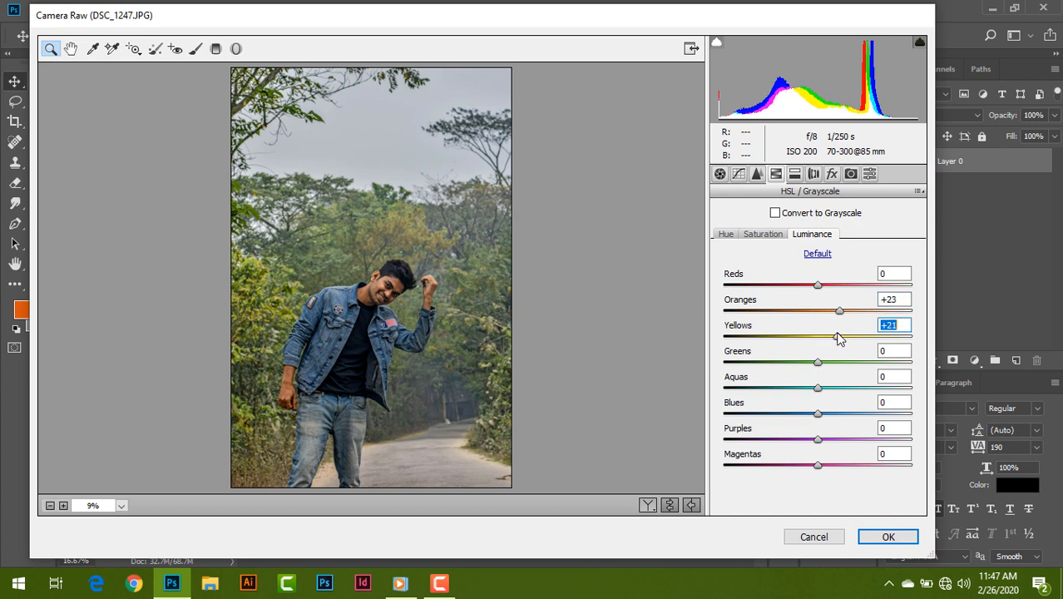
# Set the HSL saturation of Reds to +36 and of Oranges to -60
pyautogui.click(764, 236)
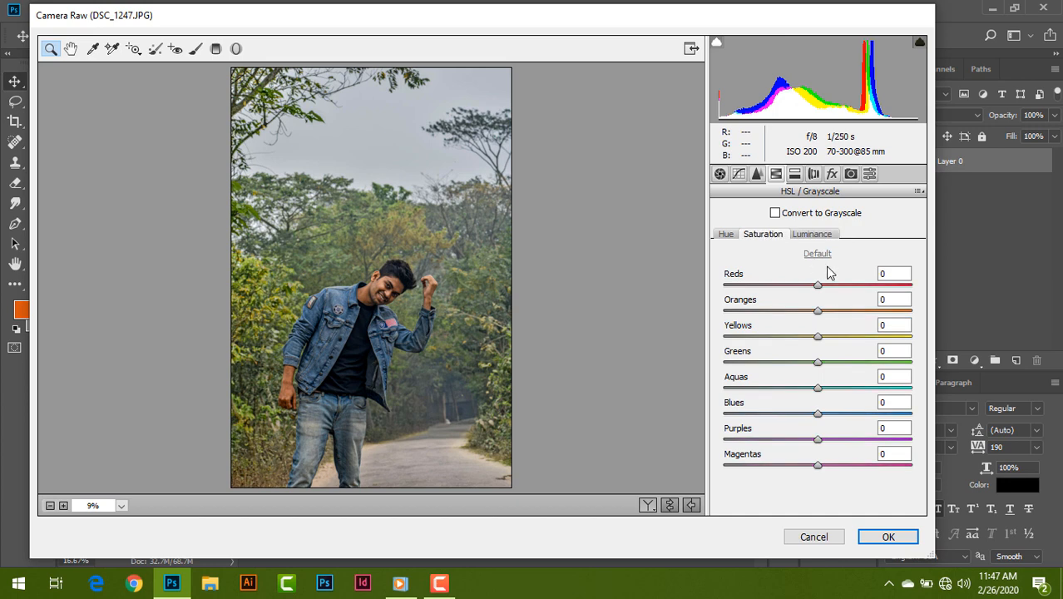
pyautogui.click(847, 286)
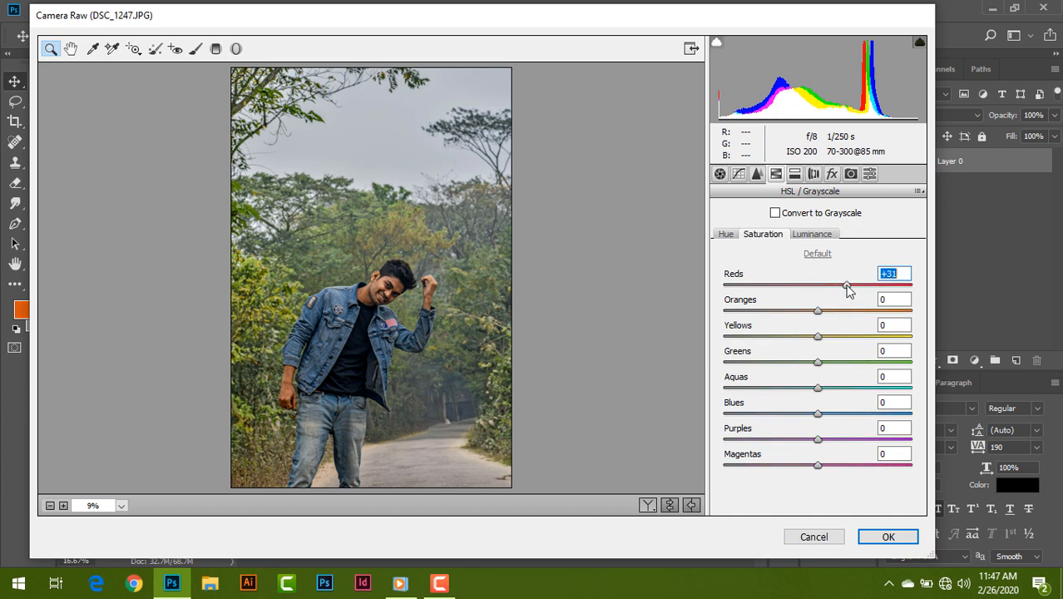
pyautogui.moveTo(846, 284); pyautogui.dragTo(851, 284)
pyautogui.click(741, 310)
pyautogui.moveTo(746, 315); pyautogui.dragTo(763, 313)
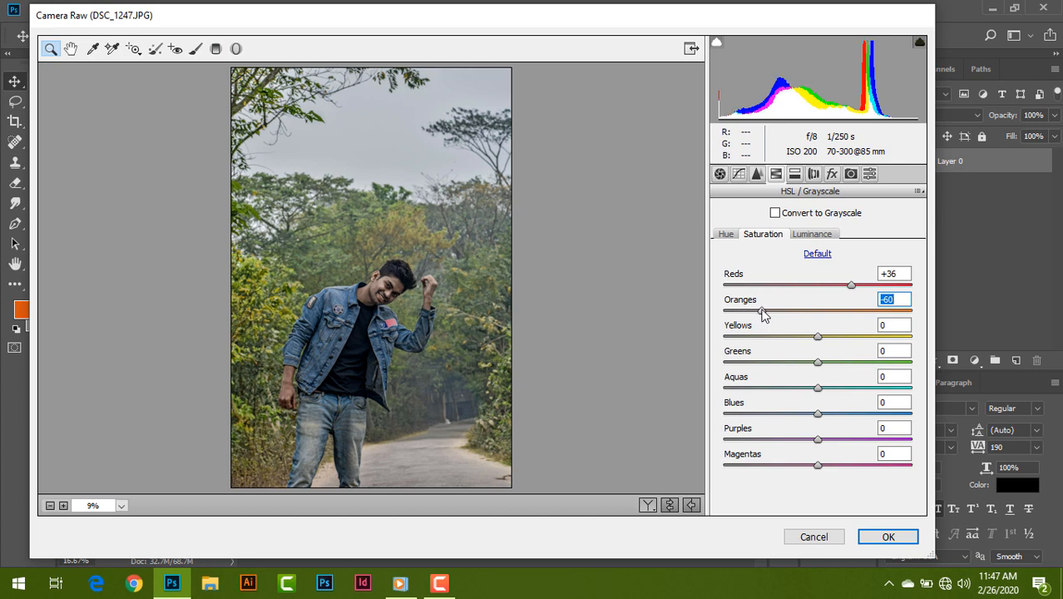
# Mute the background colours by setting HSL saturation to -100 for Yellows, -96 for Greens, -100 for Aquas and -28 for Blues
pyautogui.click(723, 337)
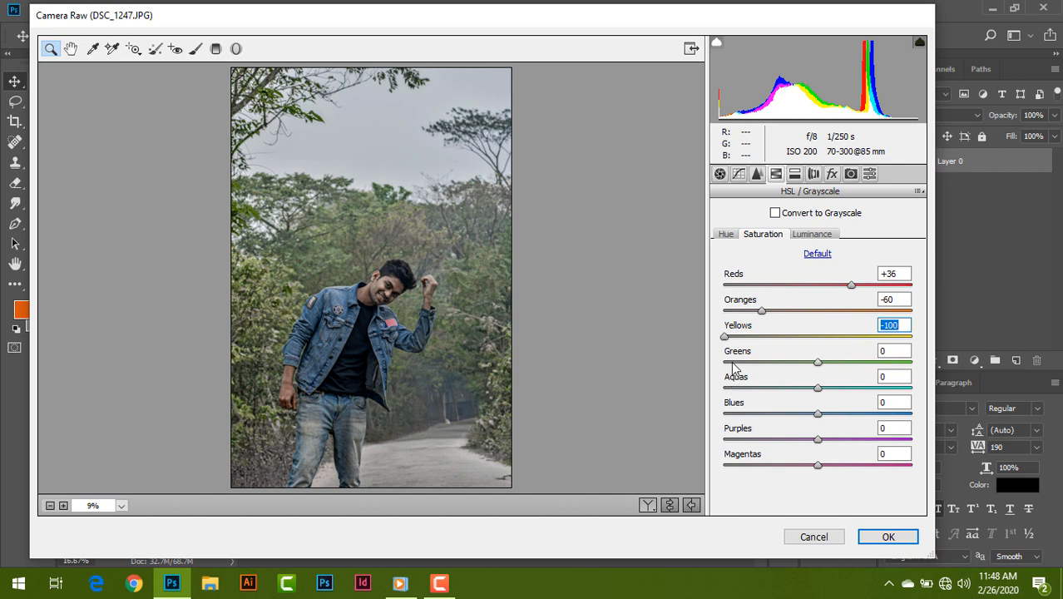
pyautogui.click(732, 362)
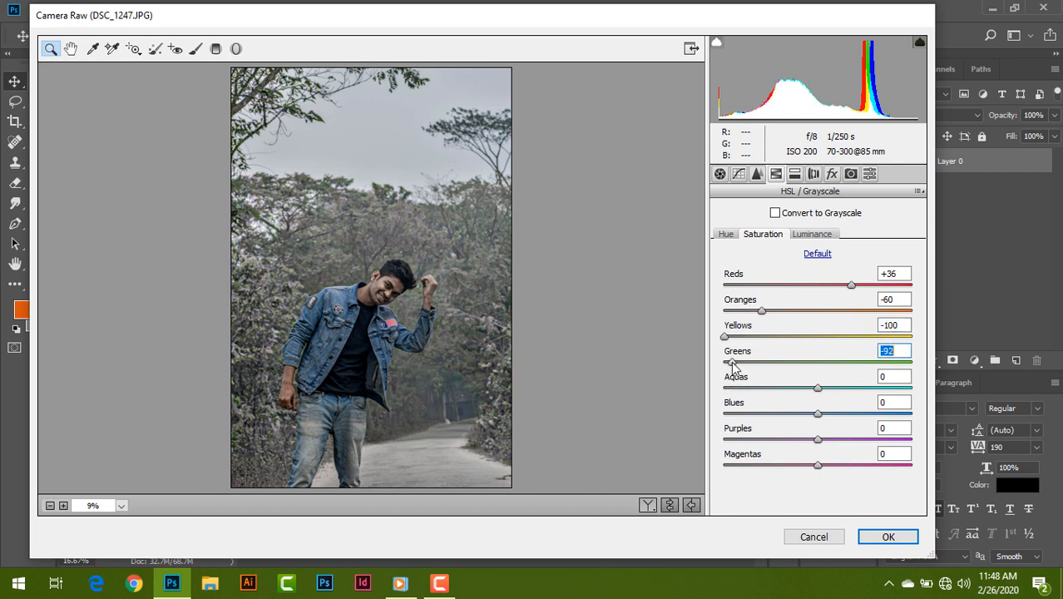
pyautogui.moveTo(733, 363); pyautogui.dragTo(727, 363)
pyautogui.click(721, 388)
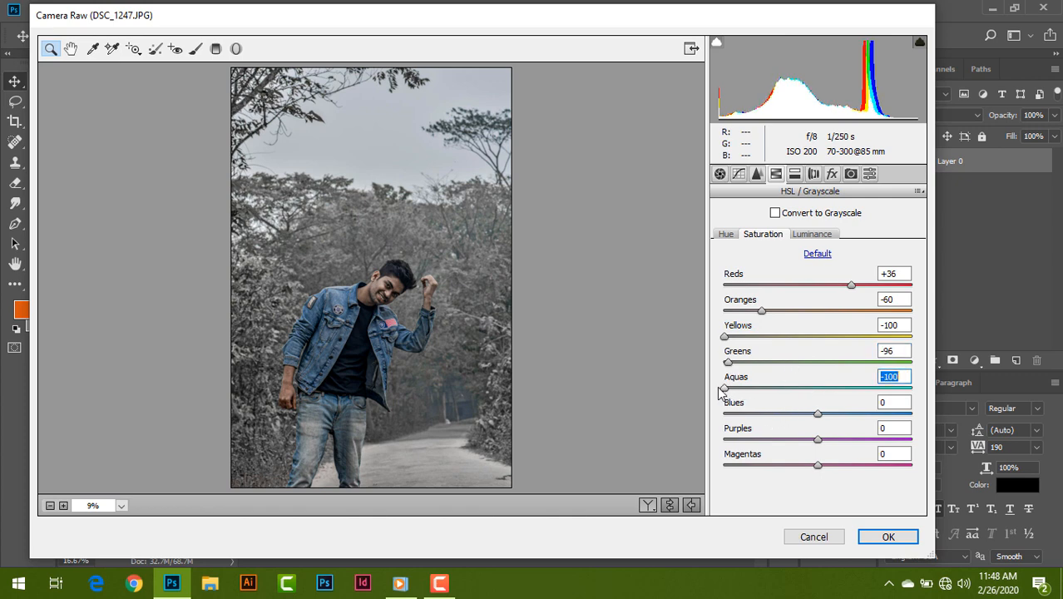
pyautogui.click(783, 415)
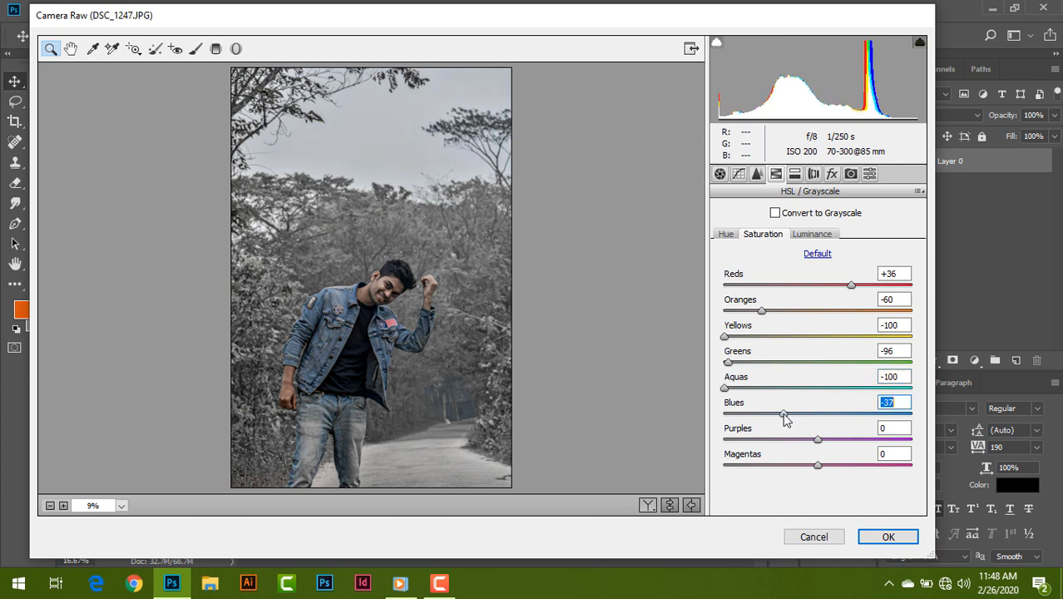
pyautogui.moveTo(782, 414); pyautogui.dragTo(791, 415)
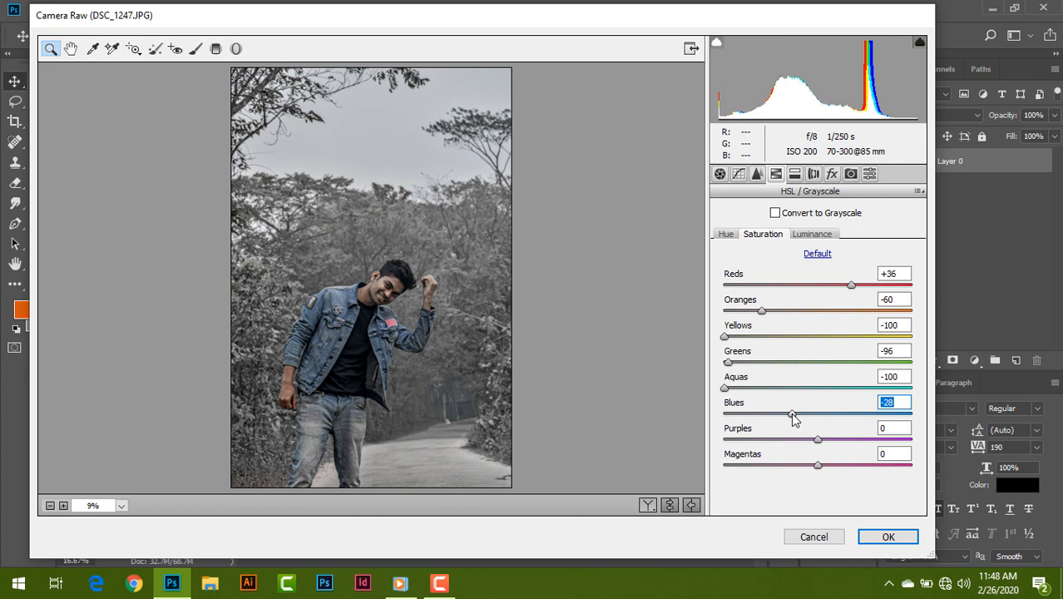
# Shift the HSL hue of Oranges to +18, Yellows to -57 and Blues to -33
pyautogui.click(726, 236)
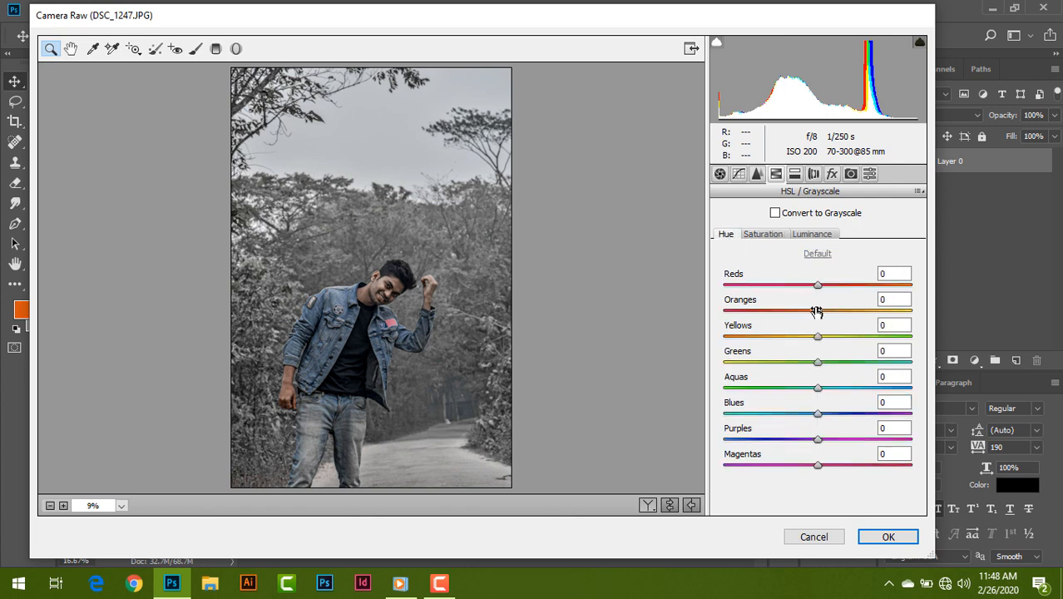
pyautogui.moveTo(816, 310); pyautogui.dragTo(835, 314)
pyautogui.moveTo(750, 338); pyautogui.dragTo(765, 342)
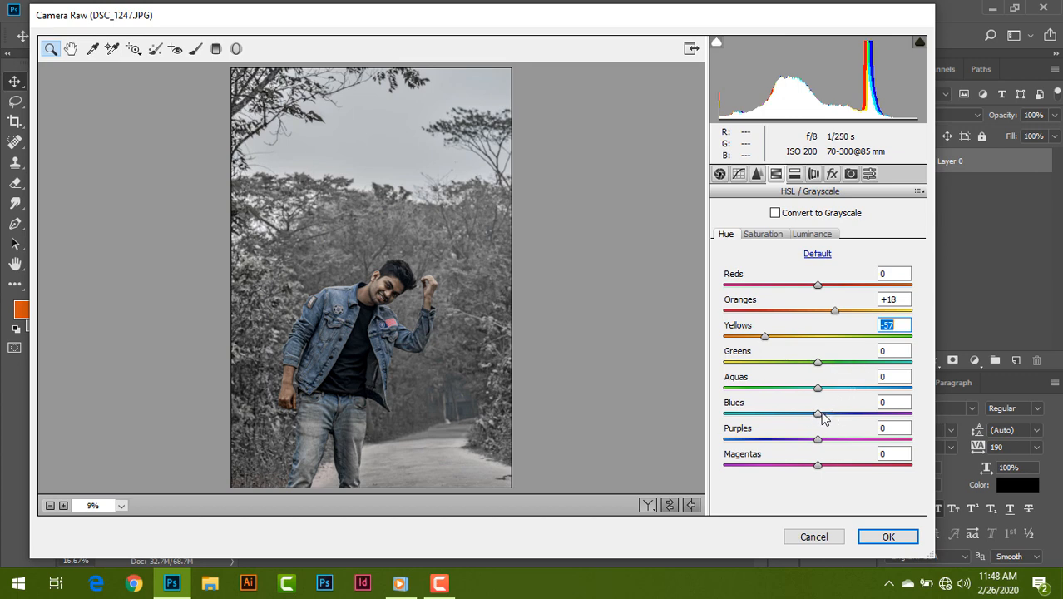
pyautogui.moveTo(822, 415)
pyautogui.mouseDown()
pyautogui.moveTo(797, 415)
pyautogui.moveTo(840, 415)
pyautogui.mouseUp()
pyautogui.moveTo(838, 414); pyautogui.dragTo(793, 413)
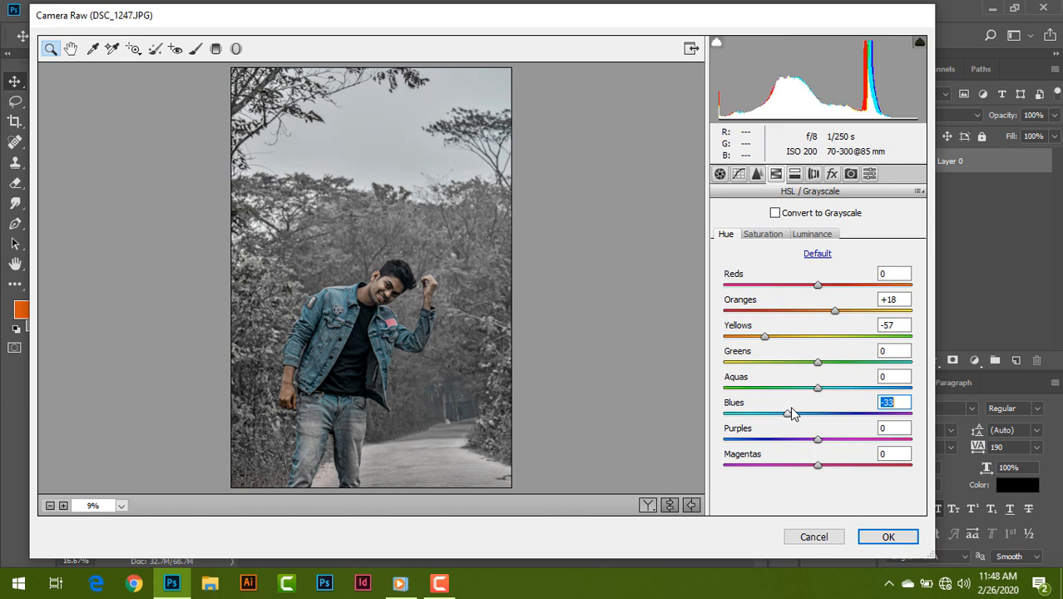
# Apply split toning to the highlights with Hue 204 and Saturation 27
pyautogui.click(793, 176)
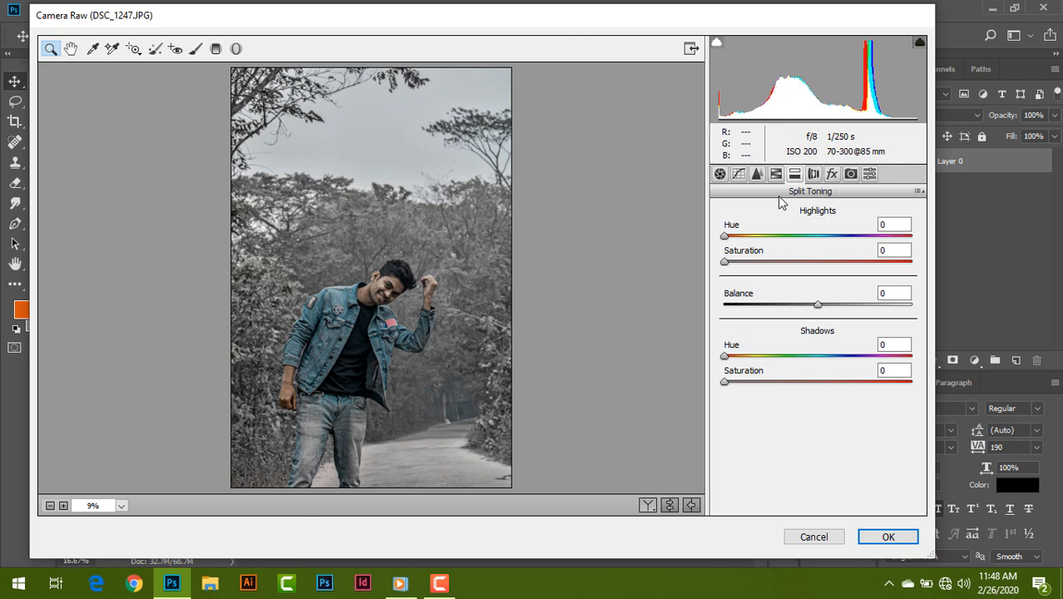
pyautogui.moveTo(795, 236); pyautogui.dragTo(834, 244)
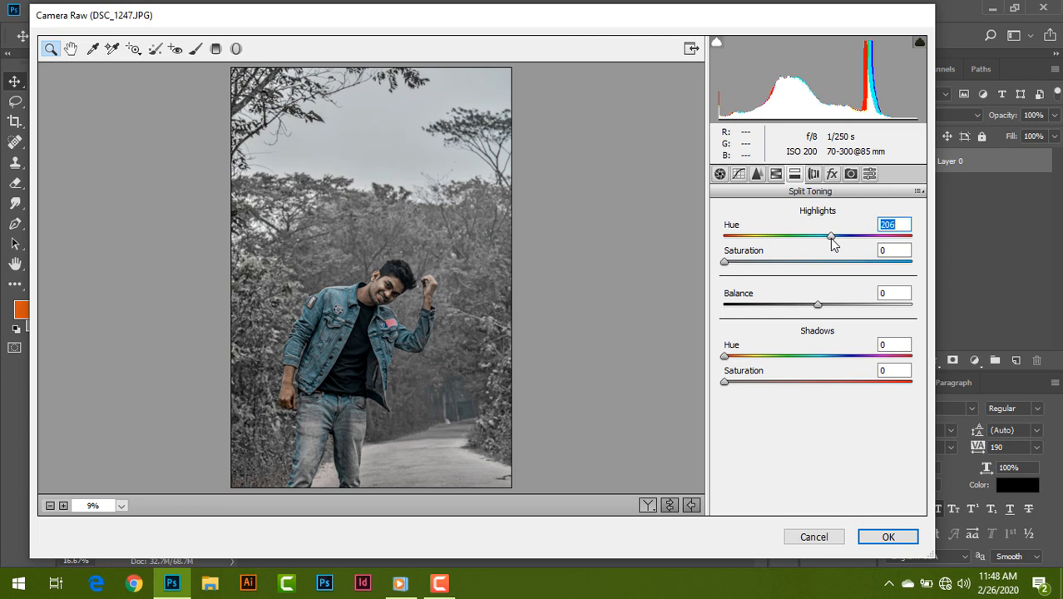
pyautogui.click(904, 224)
pyautogui.press('BackSpace')
pyautogui.write('4')
pyautogui.press('Tab')
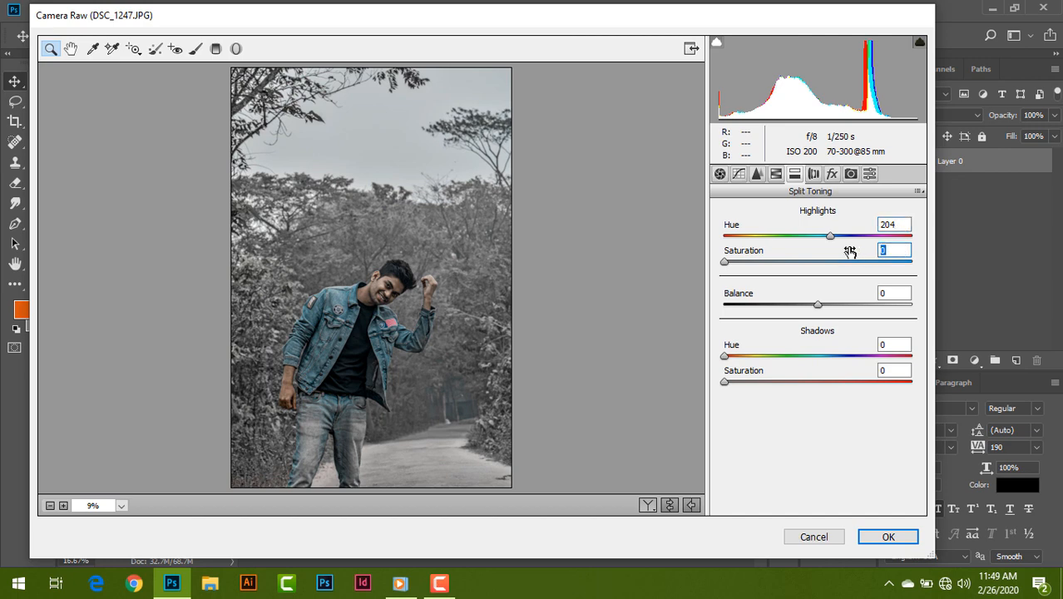
pyautogui.write('27')
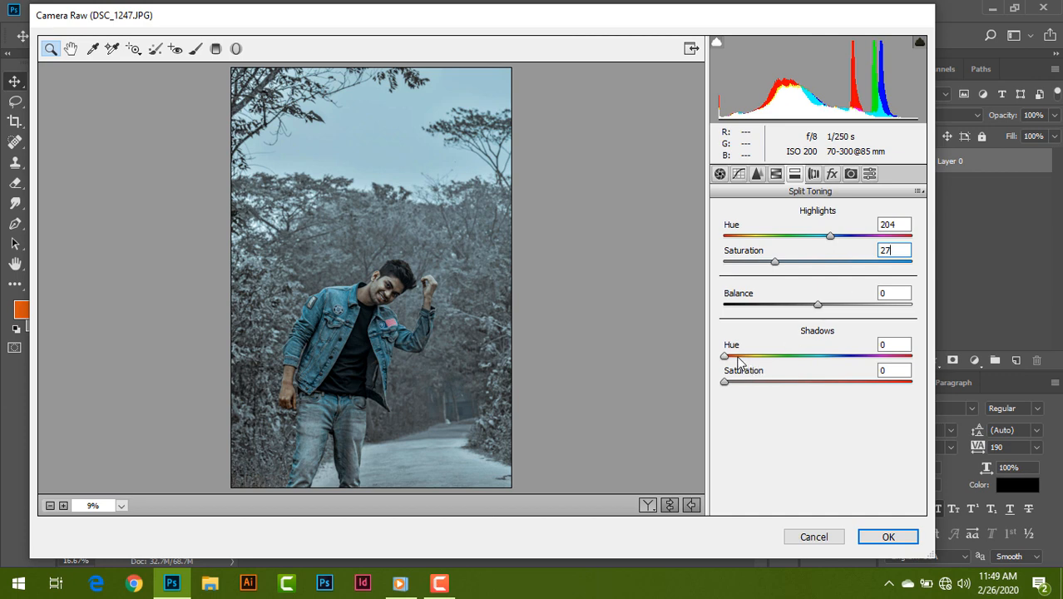
# In Camera Calibration, set Red Primary Saturation to -44, Green Primary Hue to +44 and Saturation to +100, Blue Primary Hue to -23 and Saturation to +100
pyautogui.click(850, 174)
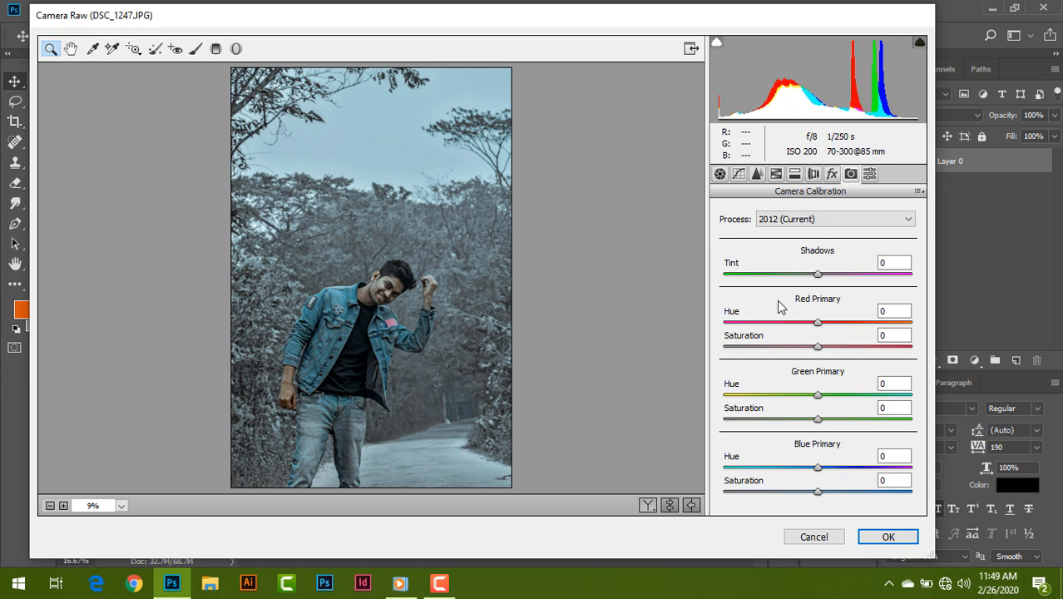
pyautogui.moveTo(818, 347); pyautogui.dragTo(776, 349)
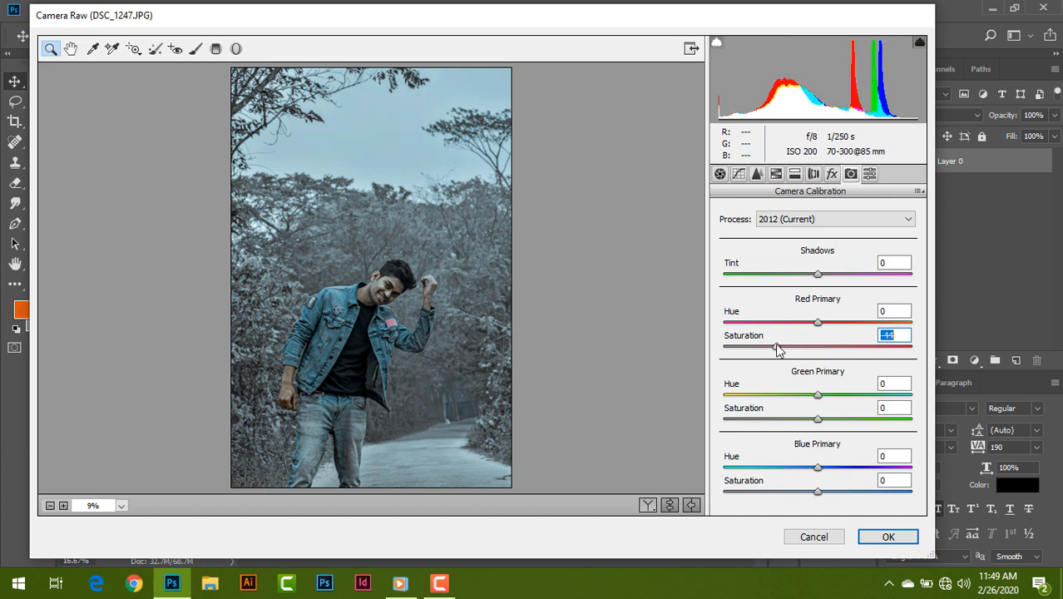
pyautogui.click(856, 395)
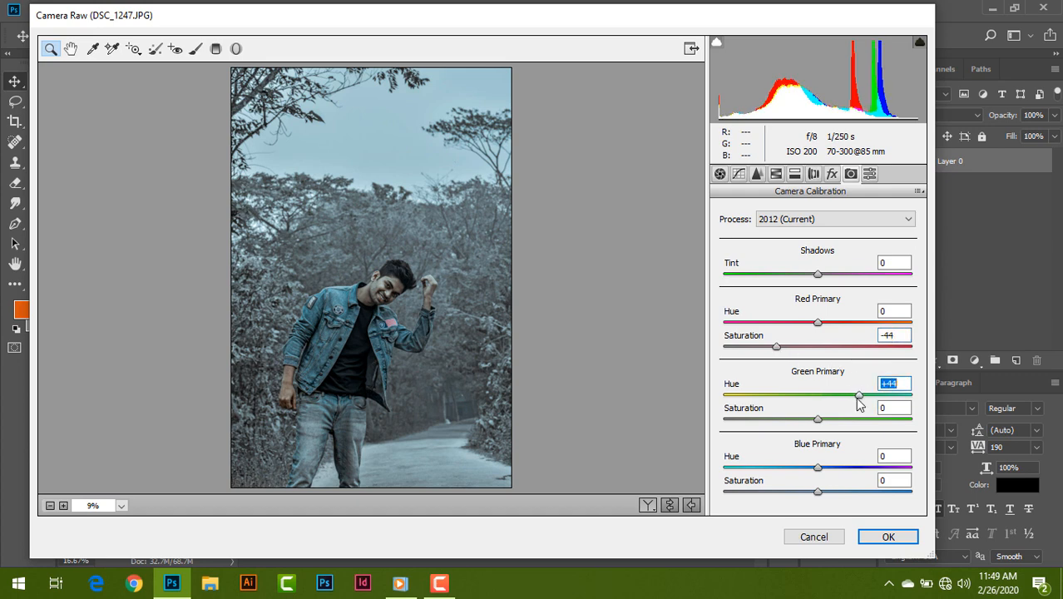
pyautogui.moveTo(818, 418); pyautogui.dragTo(926, 416)
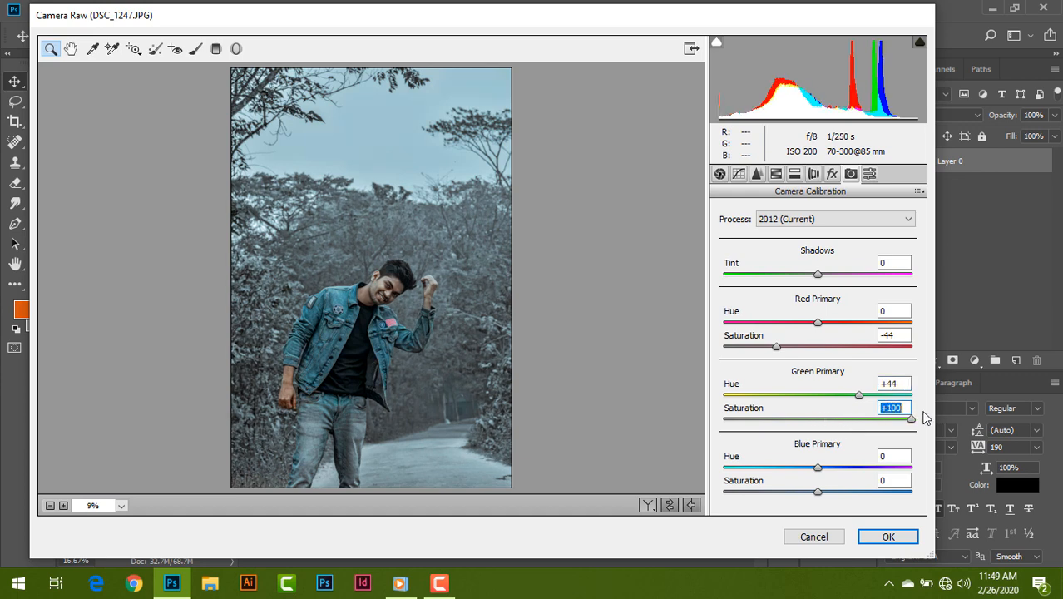
pyautogui.click(784, 468)
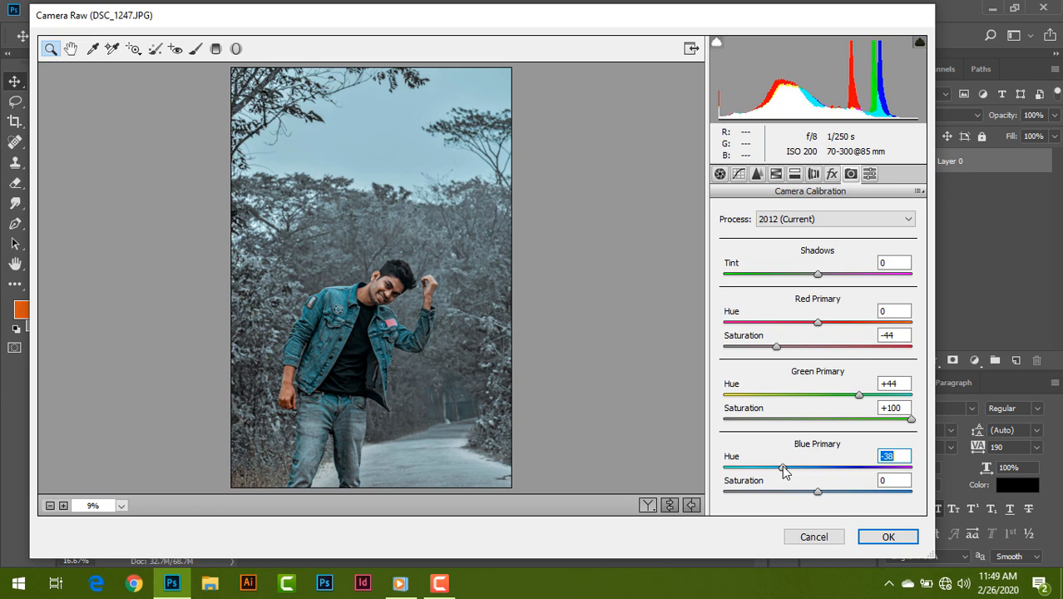
pyautogui.moveTo(784, 471); pyautogui.dragTo(797, 471)
pyautogui.moveTo(818, 490); pyautogui.dragTo(929, 489)
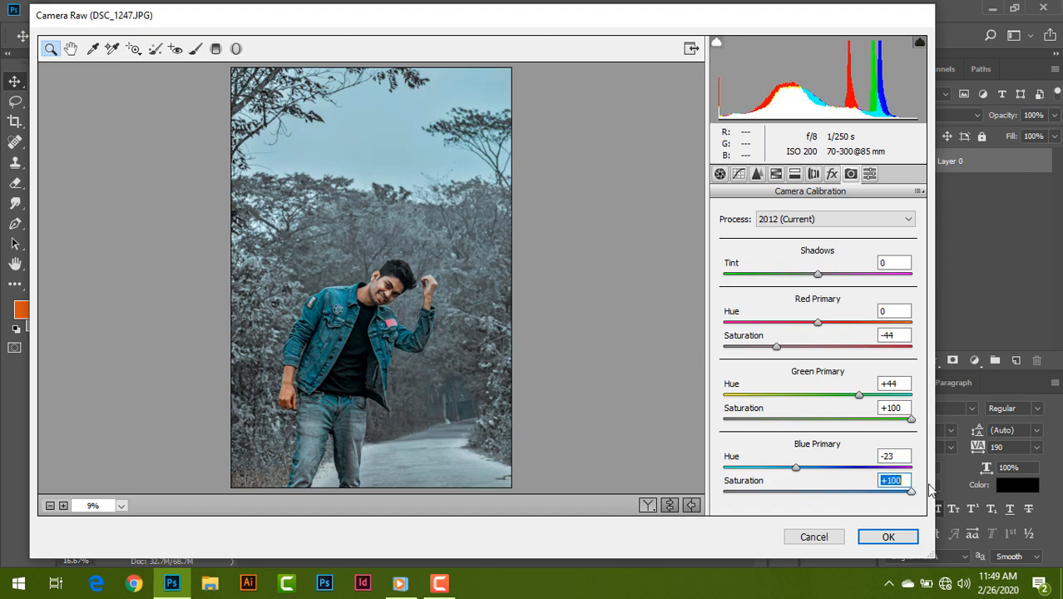
# Paint an Adjustment Brush stroke over the skin of the man's lowered forearm, working at 25% zoom
pyautogui.click(394, 313)
pyautogui.click(398, 285)
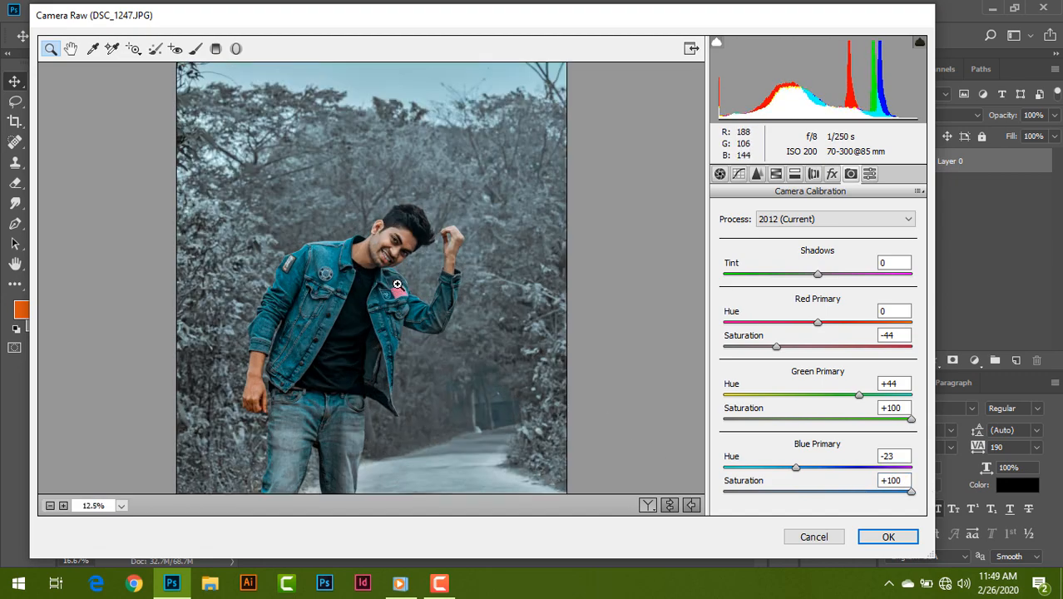
pyautogui.click(397, 284)
pyautogui.scroll(-1, 408, 273)
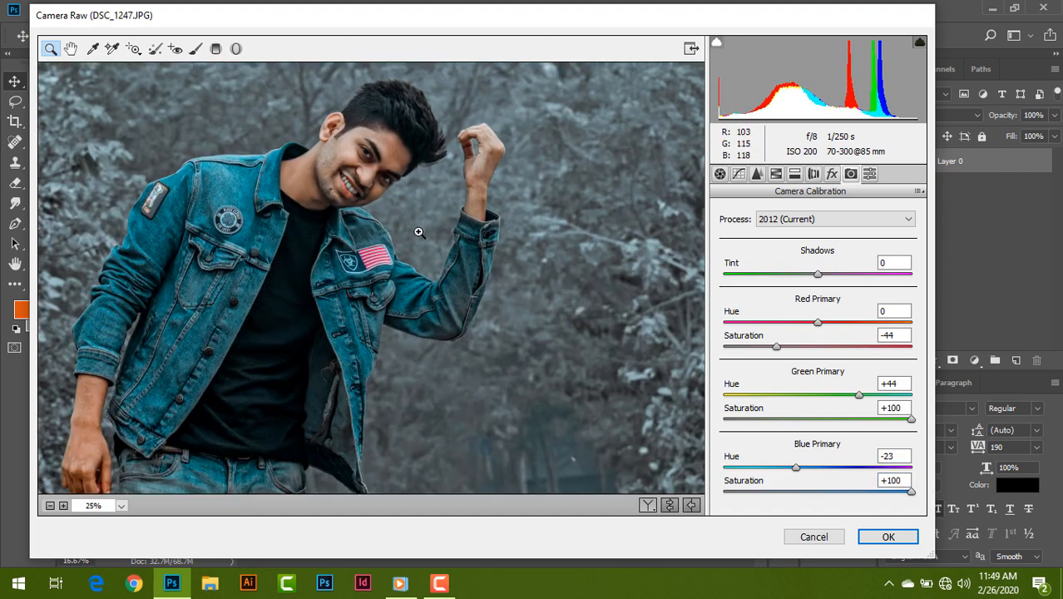
pyautogui.click(195, 48)
pyautogui.scroll(-2, 87, 314)
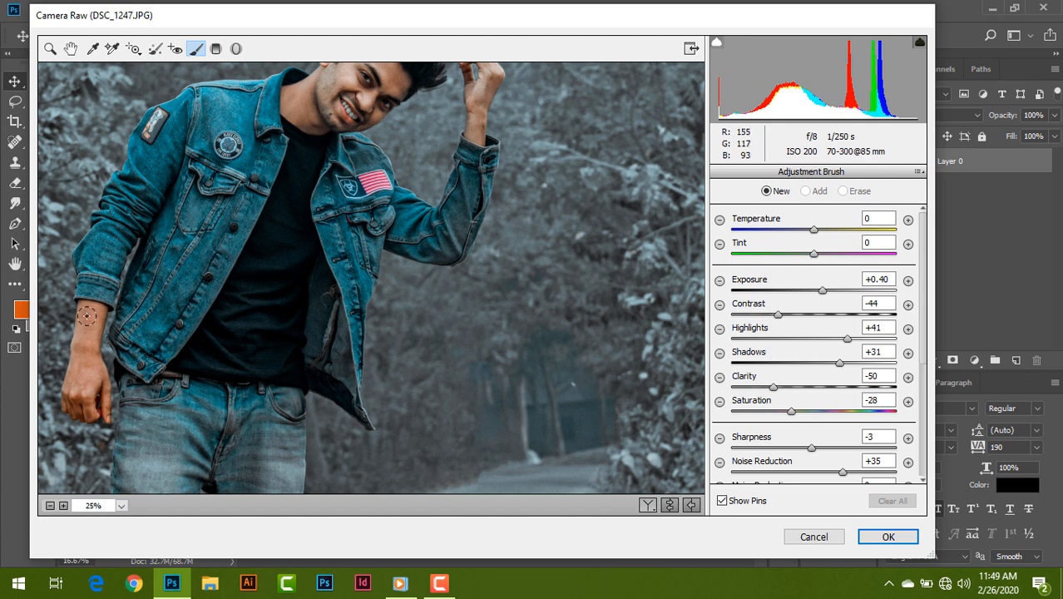
pyautogui.moveTo(86, 316); pyautogui.dragTo(82, 387)
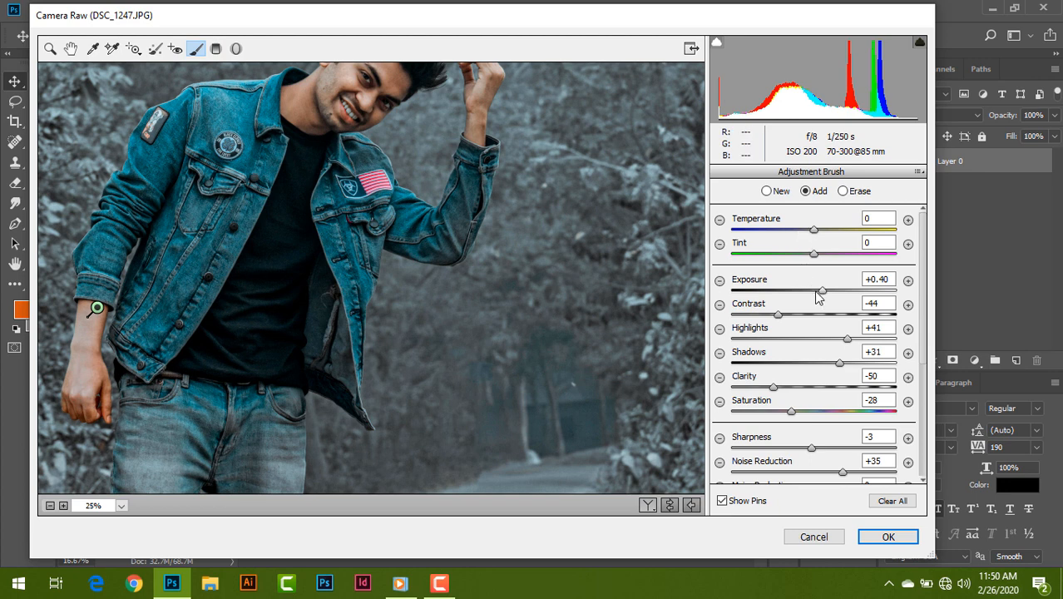
# Set the brush adjustment's Exposure to -0.05 and Saturation to -16, and extend the painted area over the lowered hand
pyautogui.moveTo(819, 293); pyautogui.dragTo(814, 291)
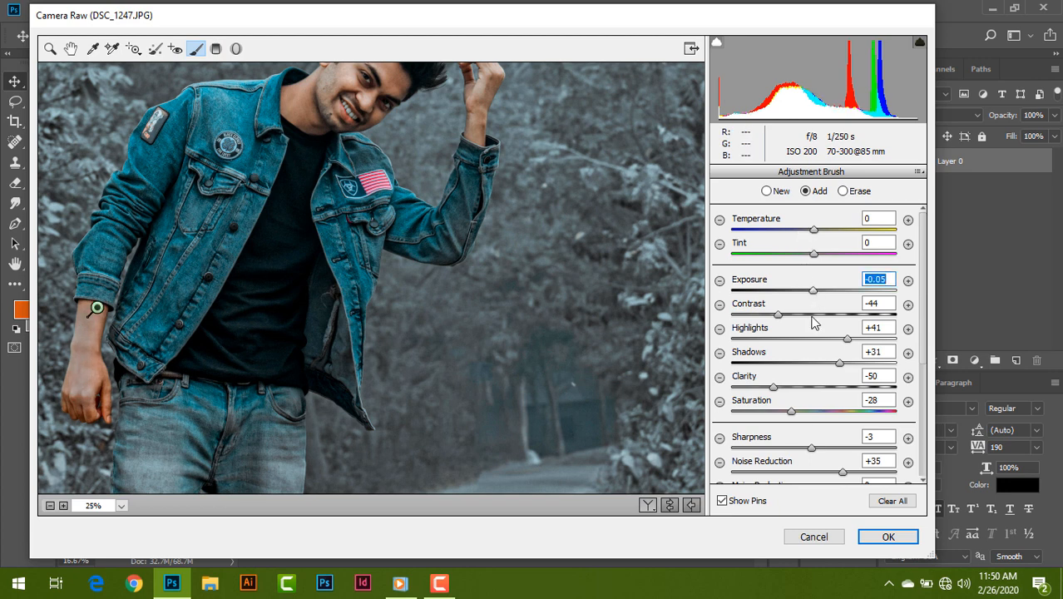
pyautogui.moveTo(791, 411); pyautogui.dragTo(801, 411)
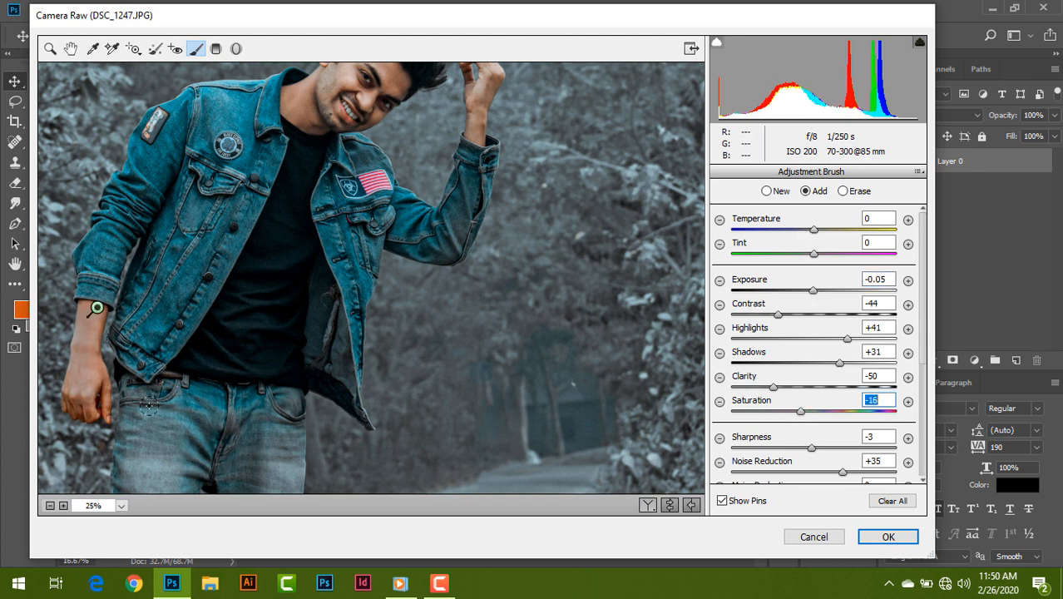
pyautogui.moveTo(72, 392)
pyautogui.mouseDown()
pyautogui.moveTo(84, 307)
pyautogui.moveTo(89, 415)
pyautogui.moveTo(104, 383)
pyautogui.moveTo(104, 418)
pyautogui.moveTo(72, 417)
pyautogui.moveTo(84, 352)
pyautogui.moveTo(107, 383)
pyautogui.mouseUp()
# Lower the brush adjustment's Sharpness to -28 and leave the Adjustment Brush
pyautogui.scroll(4, 433, 225)
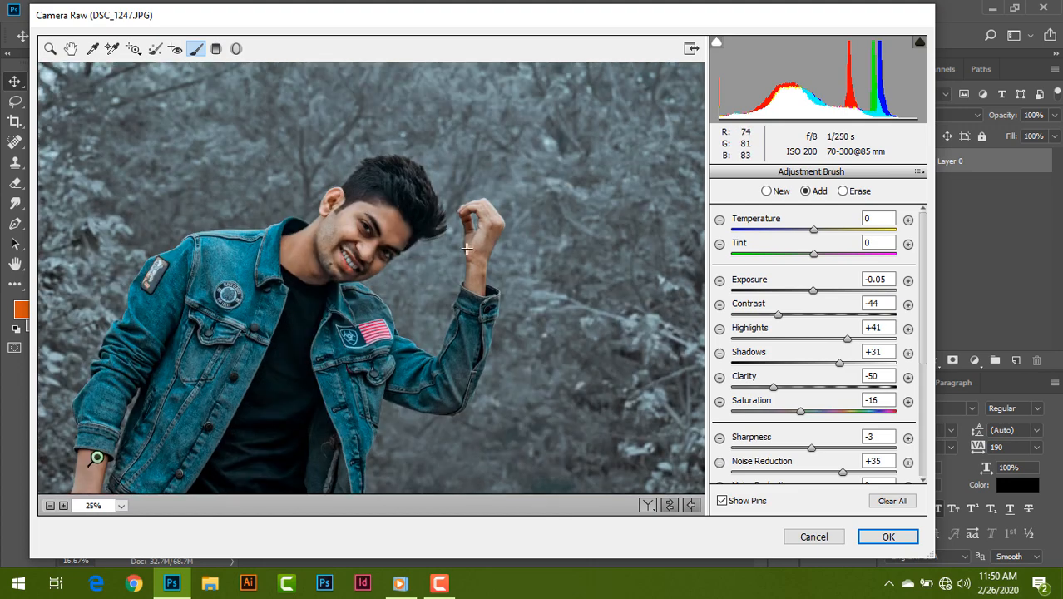
pyautogui.scroll(-3, 454, 265)
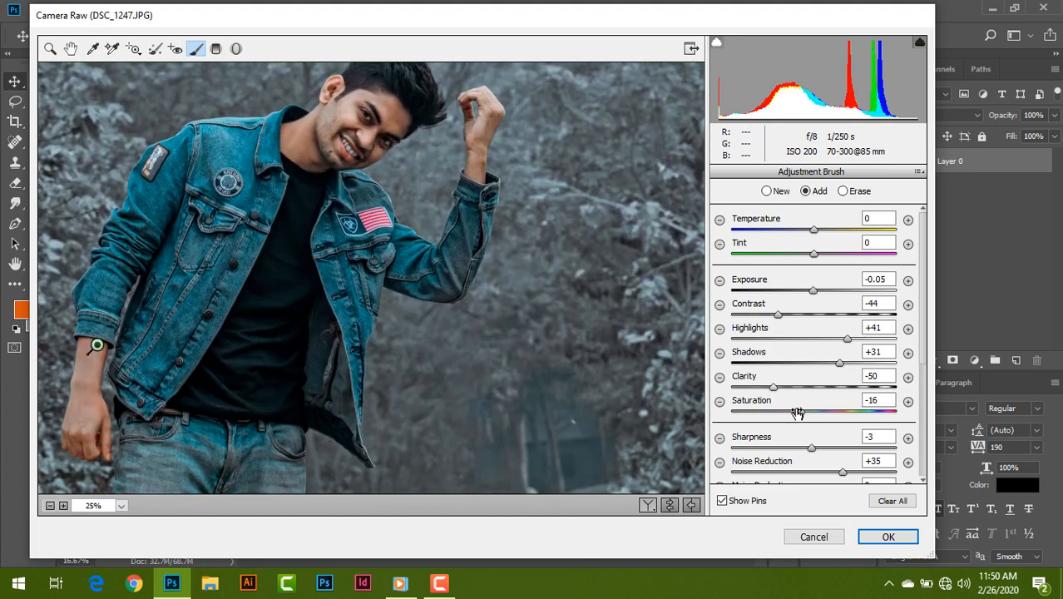
pyautogui.scroll(-1, 797, 413)
pyautogui.moveTo(811, 410)
pyautogui.mouseDown()
pyautogui.moveTo(841, 410)
pyautogui.moveTo(788, 409)
pyautogui.mouseUp()
pyautogui.scroll(1, 420, 215)
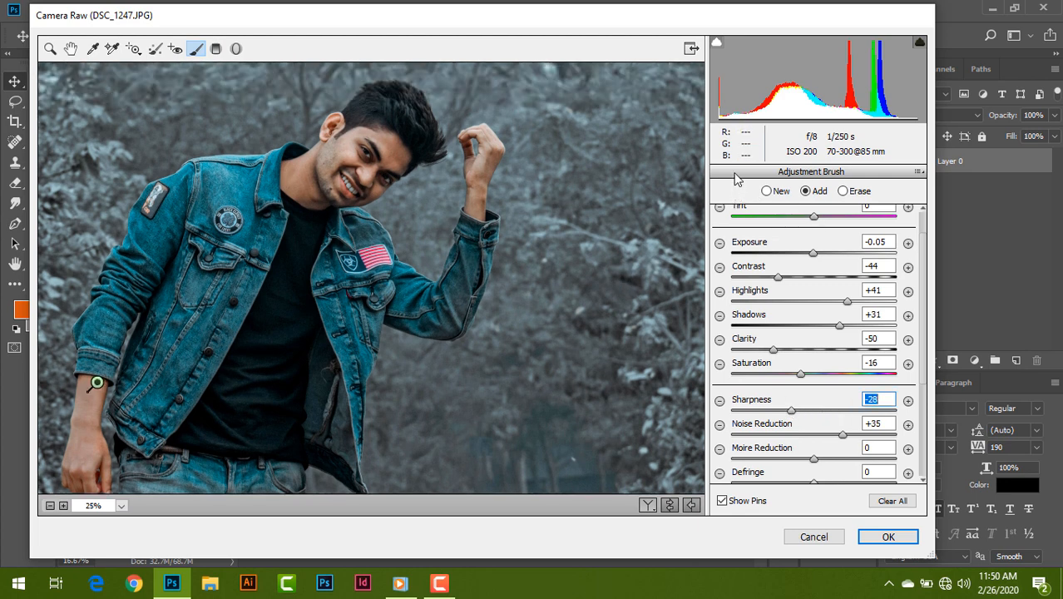
pyautogui.click(52, 49)
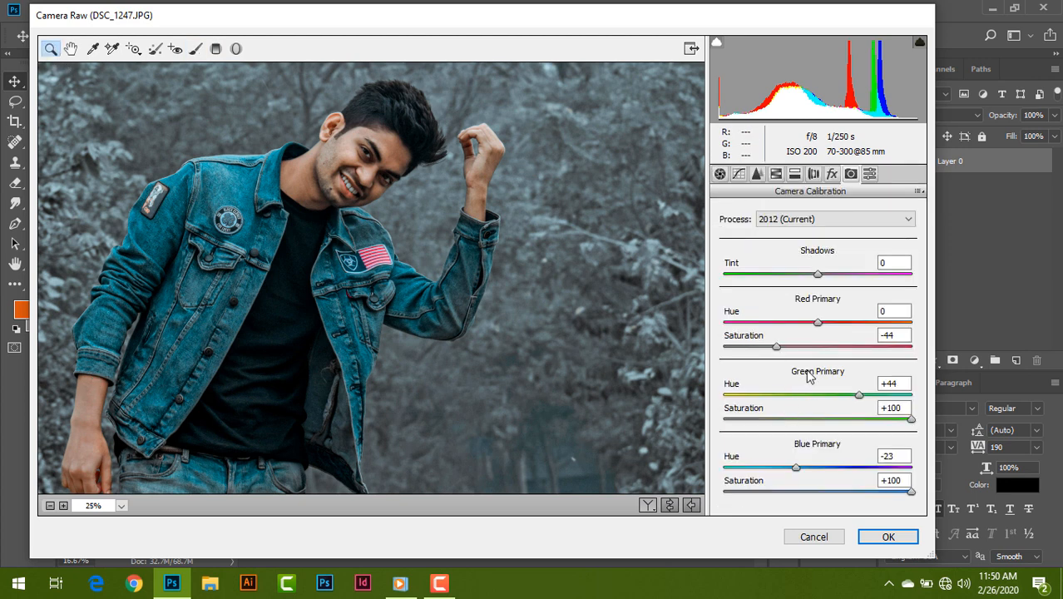
# Raise the HSL saturation of Reds further, set the hue of Blues to -4, and apply the Camera Raw Filter
pyautogui.click(775, 173)
pyautogui.click(811, 235)
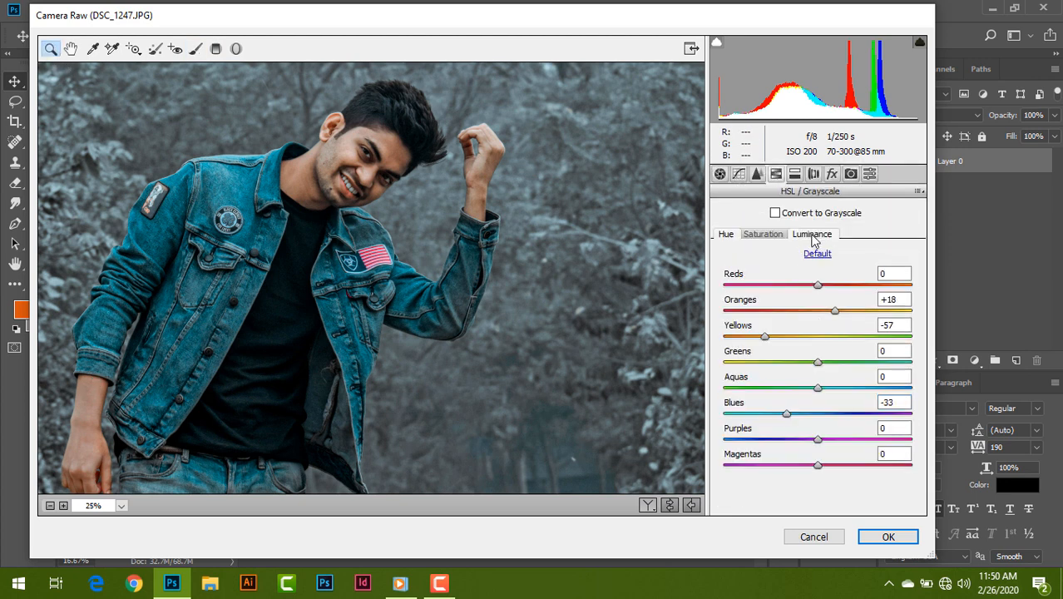
pyautogui.click(772, 235)
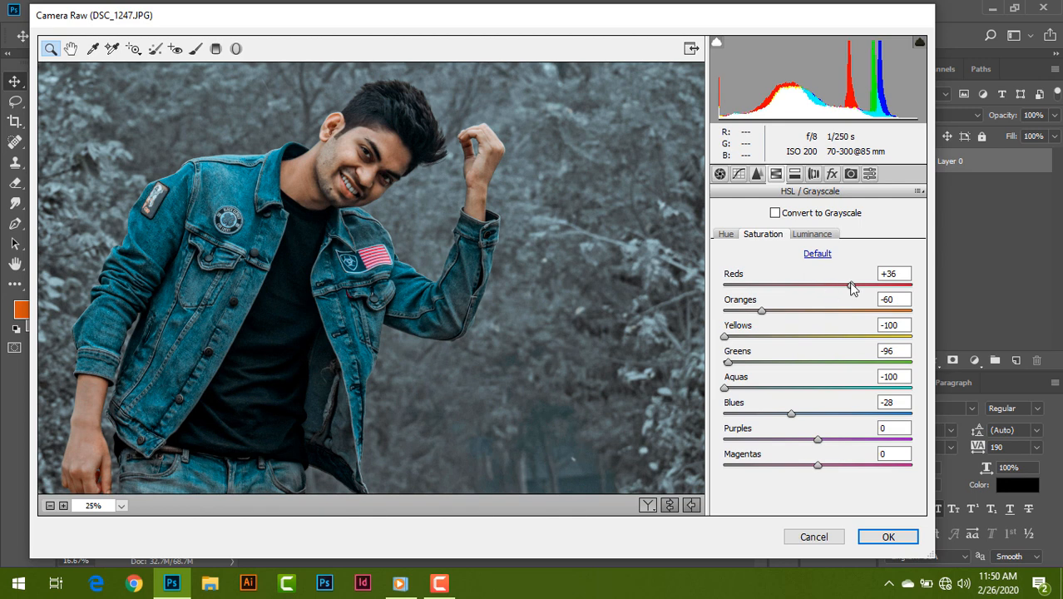
pyautogui.moveTo(851, 285); pyautogui.dragTo(866, 284)
pyautogui.click(724, 233)
pyautogui.moveTo(790, 414); pyautogui.dragTo(813, 413)
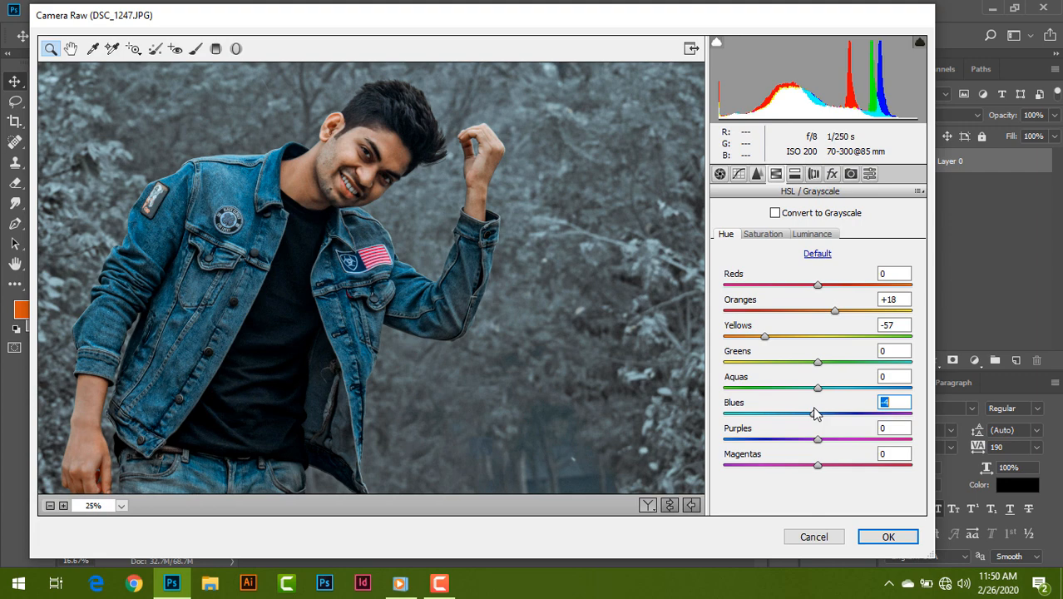
pyautogui.click(887, 536)
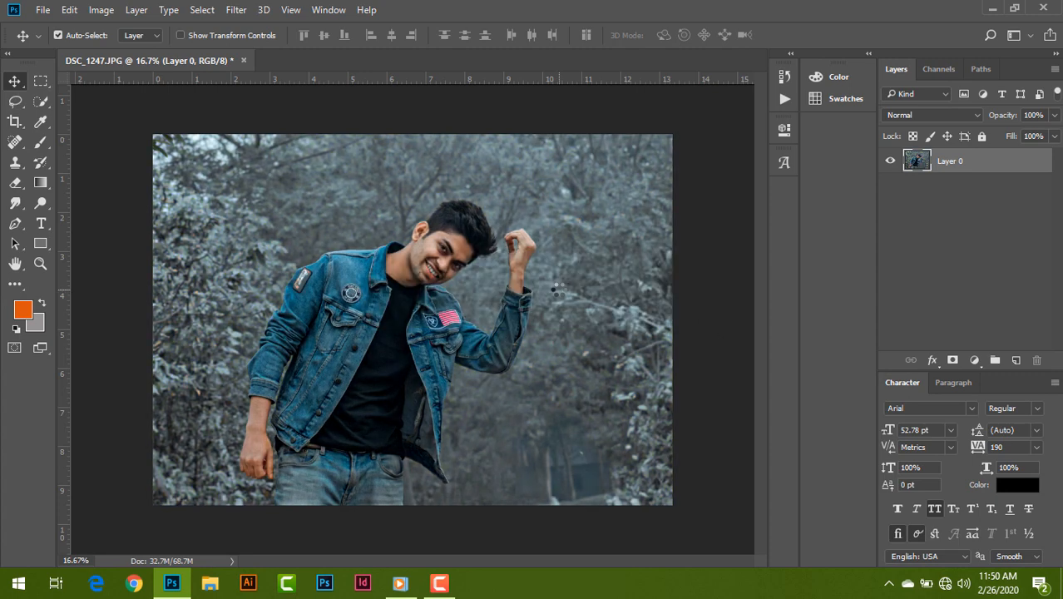
pyautogui.scroll(-3, 556, 288)
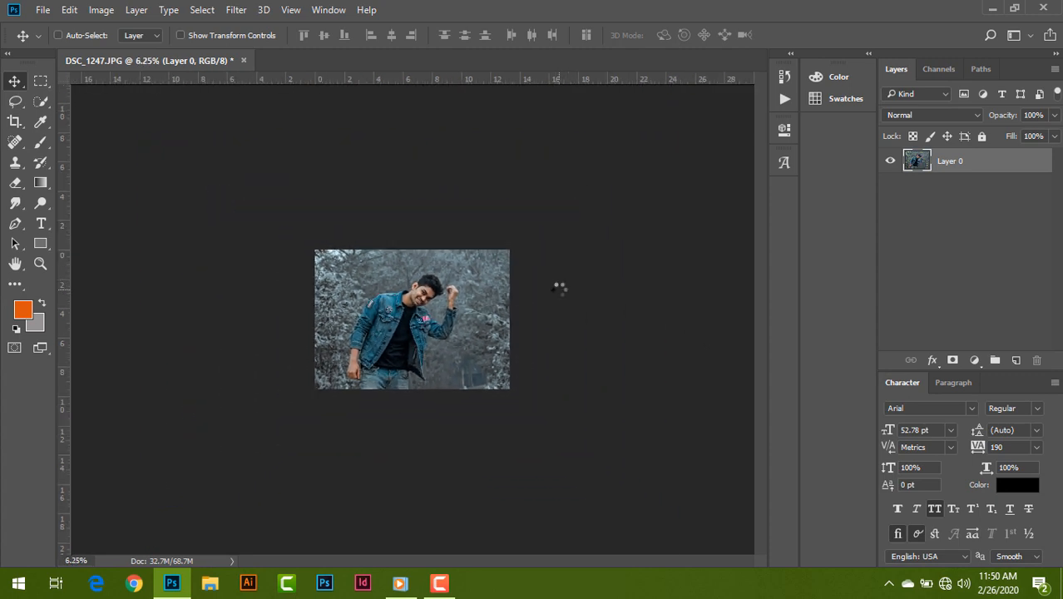
pyautogui.scroll(1, 558, 287)
pyautogui.scroll(2, 557, 286)
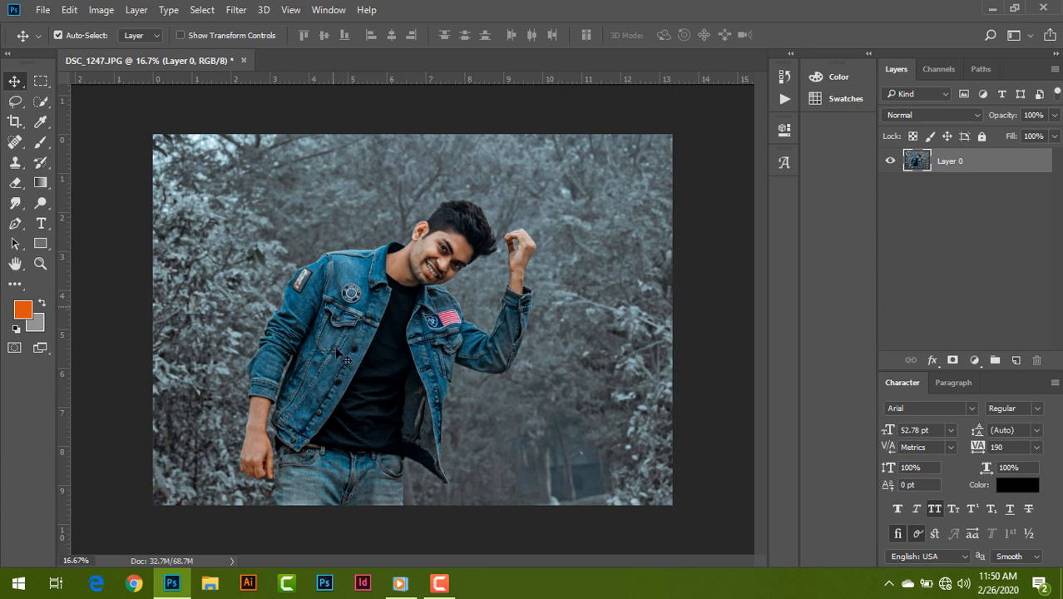
pyautogui.click(441, 584)
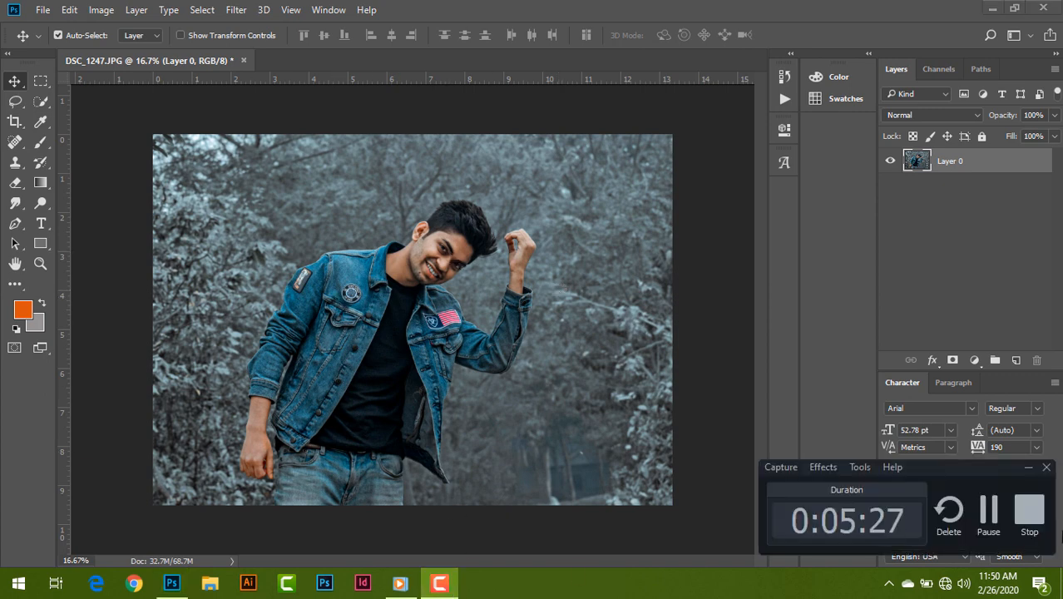